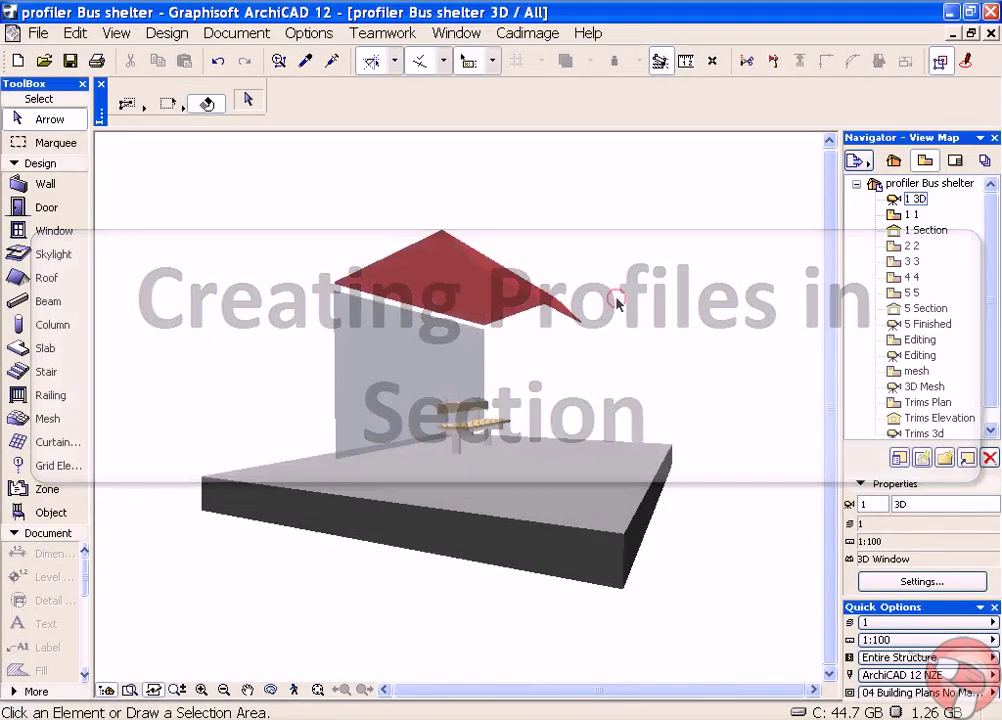
- Orbit the 3D view around the bus shelter's slab, glass wall, gabled roof and bench
middle_click_drag(285, 305, 378, 466, "shift")
middle_click_drag(285, 378, 297, 334, "shift")
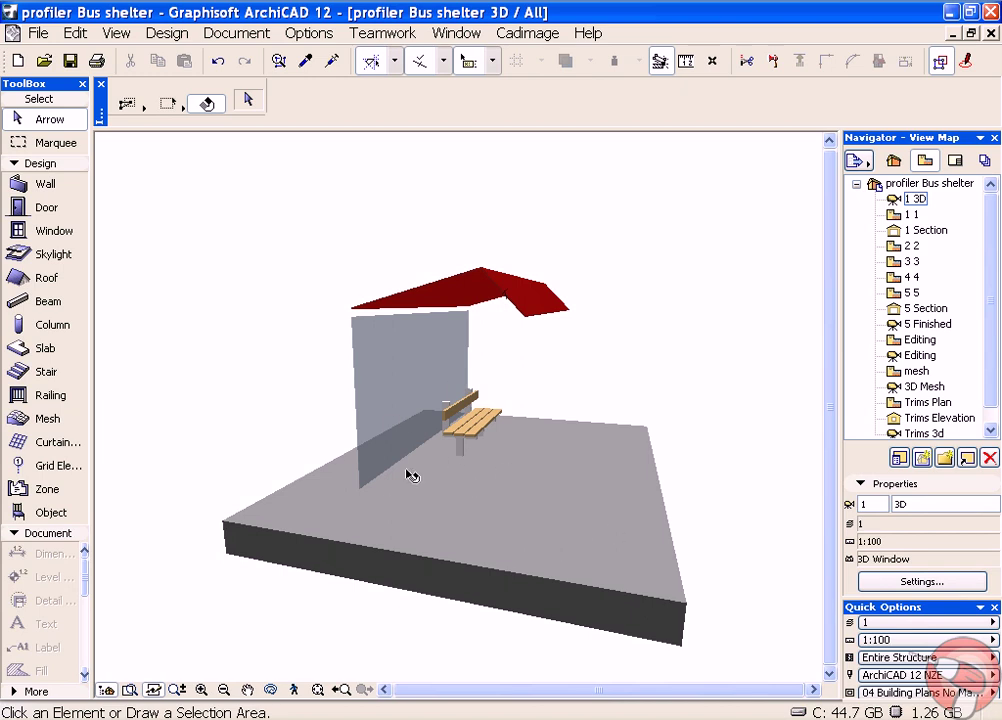
middle_click_drag(409, 472, 449, 483, "shift")
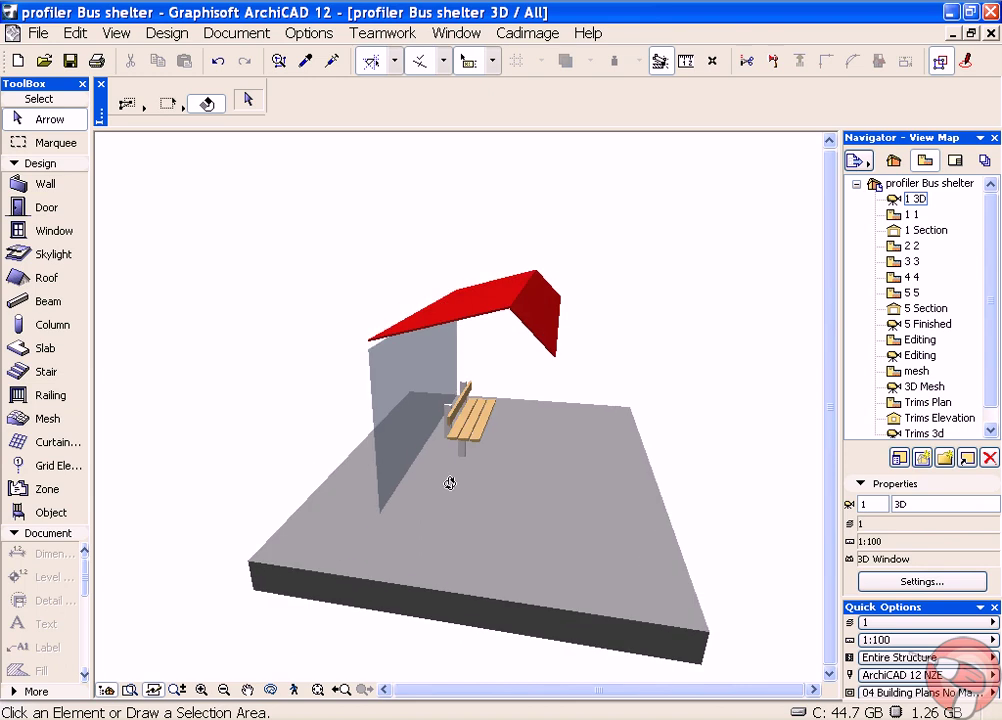
- From the ground floor plan, open Section AA using the A–A section line
double_click(910, 214)
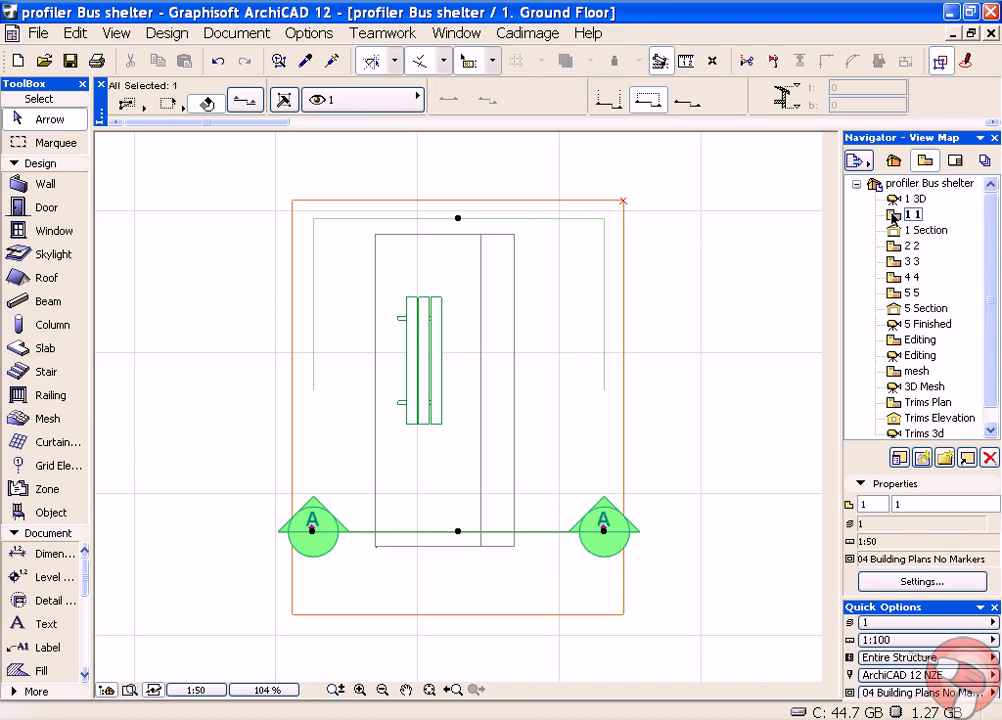
left_click(728, 294)
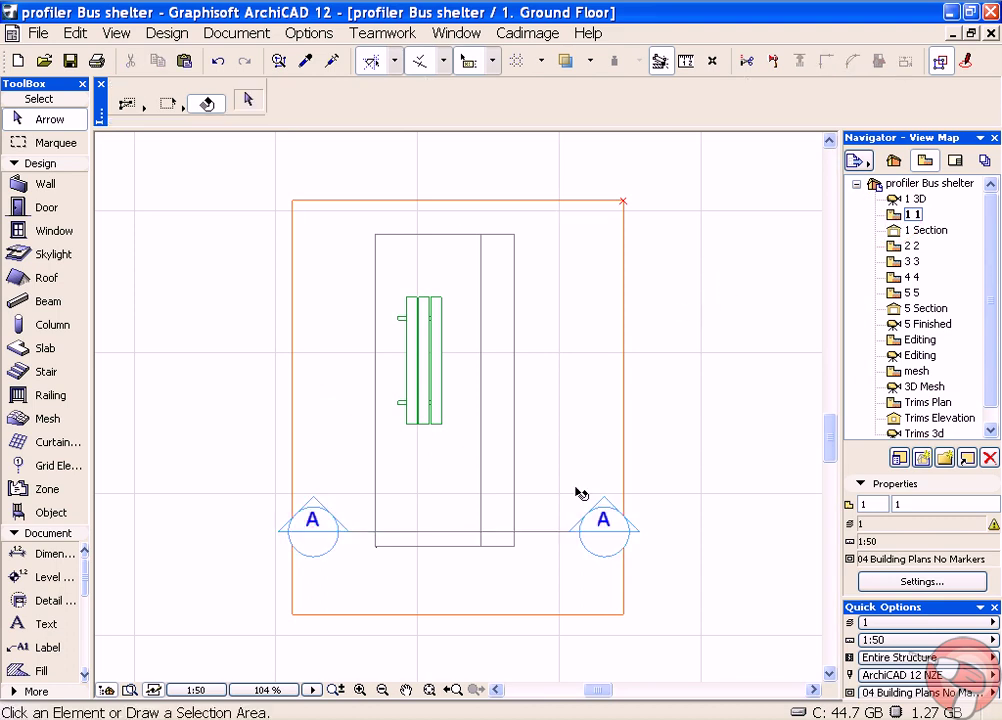
left_click(604, 535)
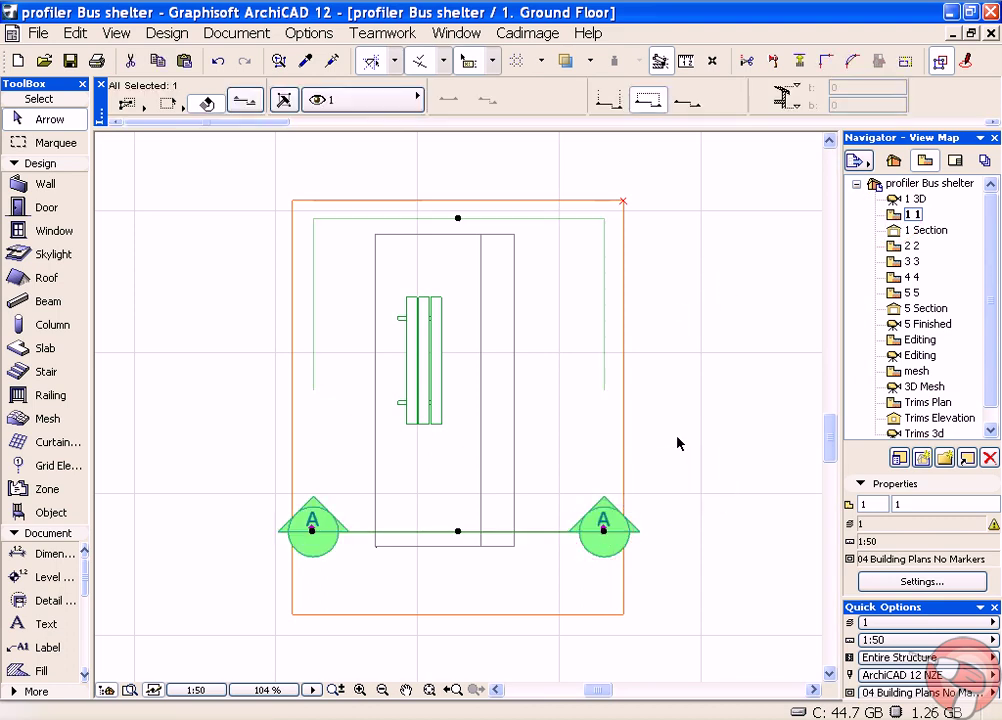
right_click(678, 441)
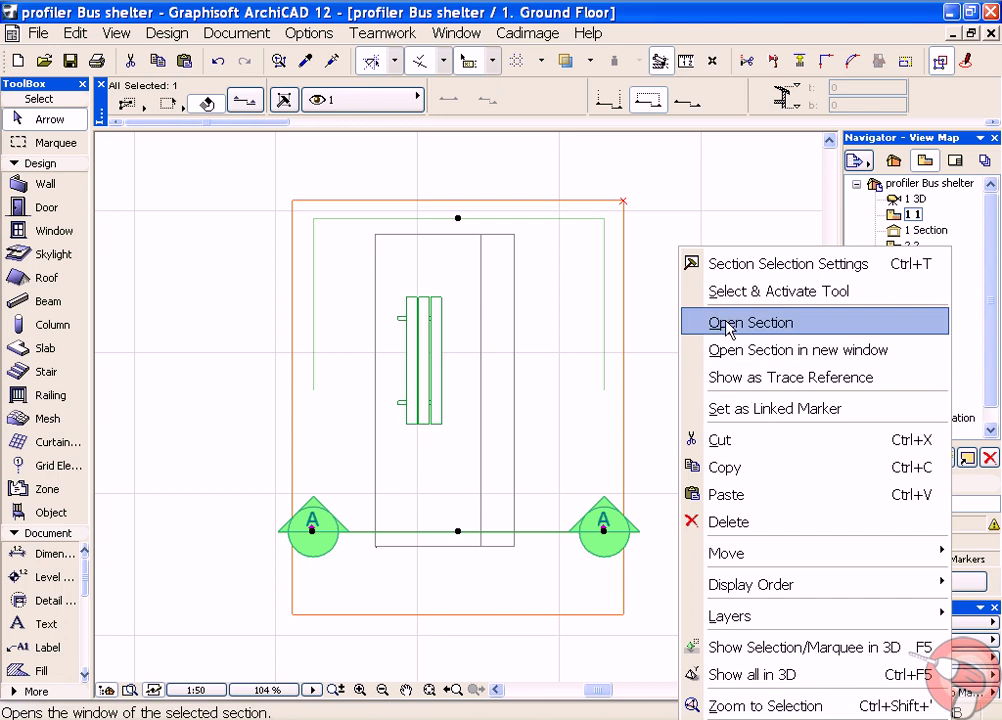
left_click(728, 325)
- Pan Section AA and select the green frame polyline under the roof
scroll(561, 342, "down", 3)
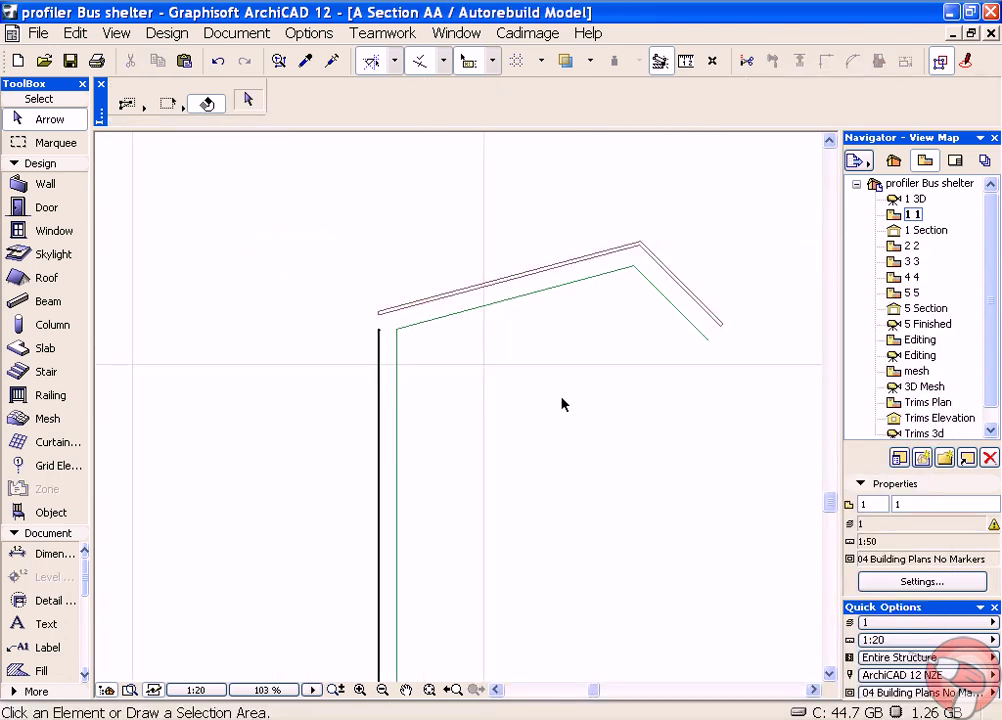
middle_click_drag(561, 405, 488, 320)
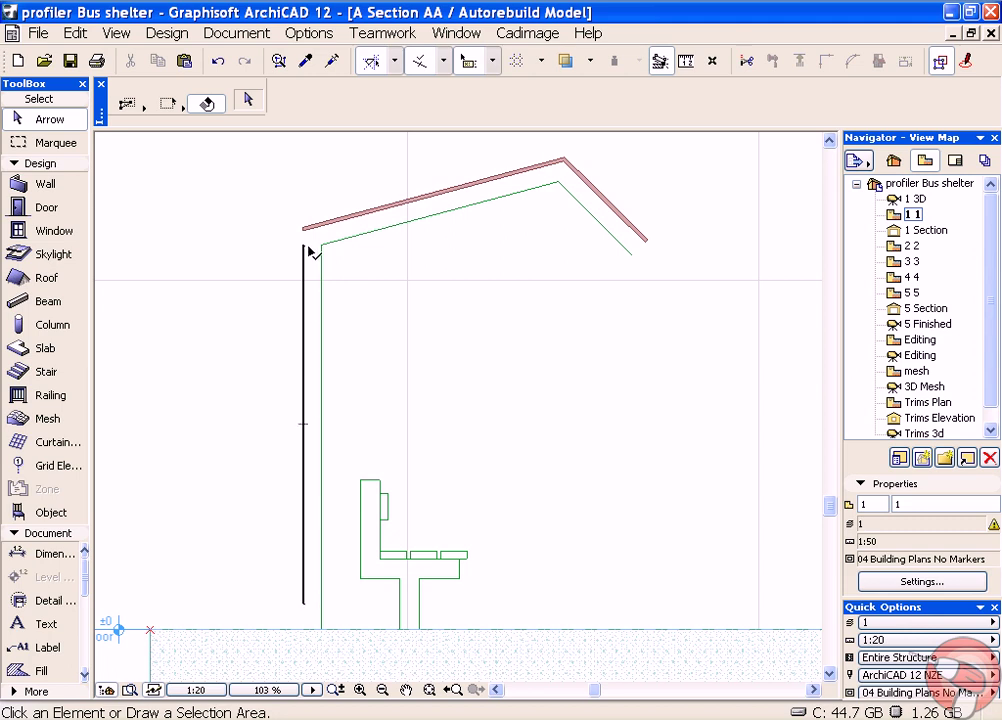
left_click(631, 257)
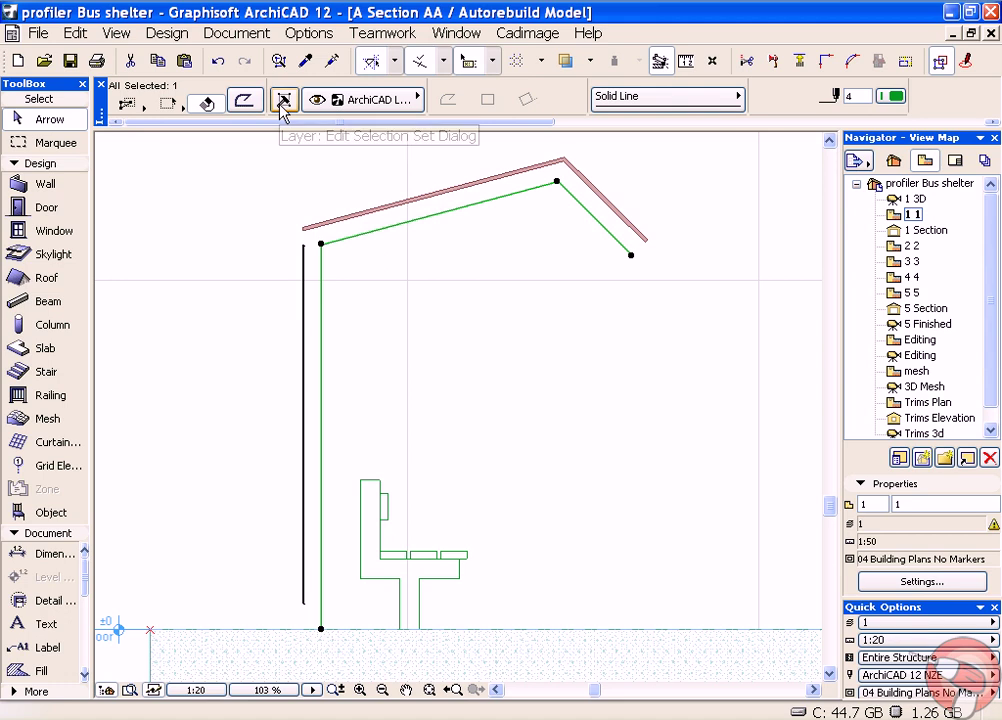
- Start Cadimage 3D Profiler's Extrude along Selected Elements on the polyline
left_click(531, 36)
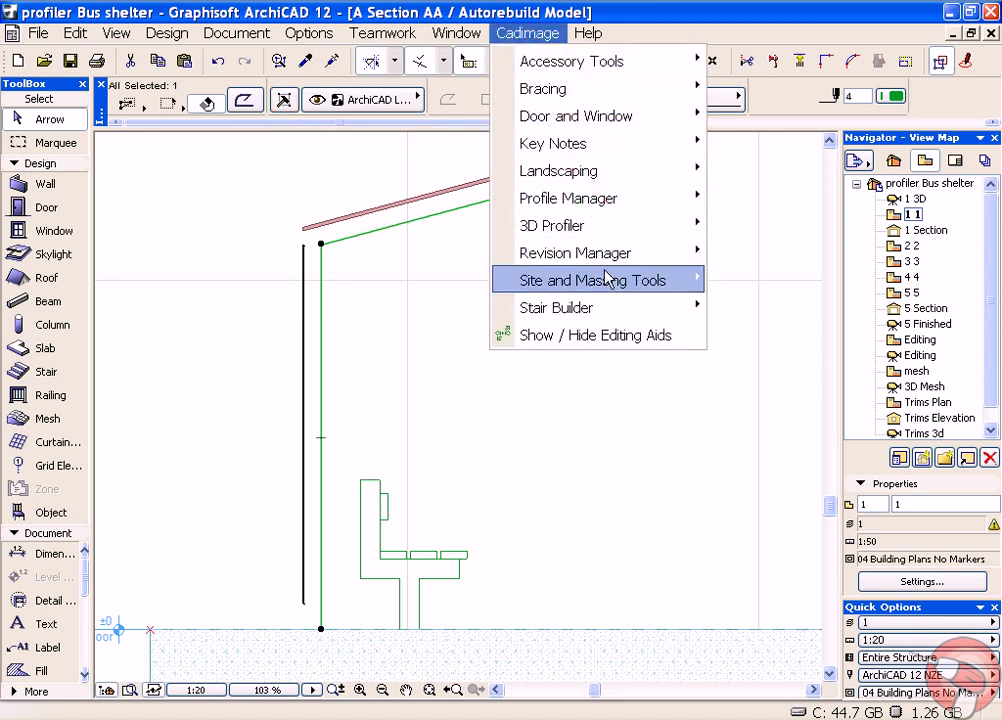
mouse_move(617, 241)
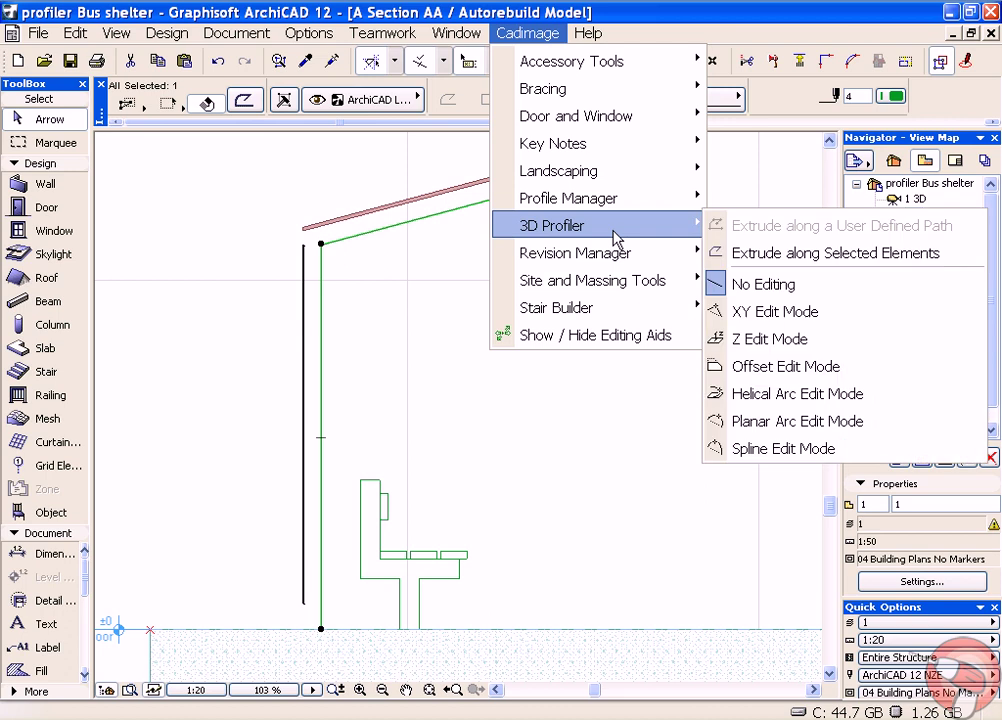
left_click(773, 254)
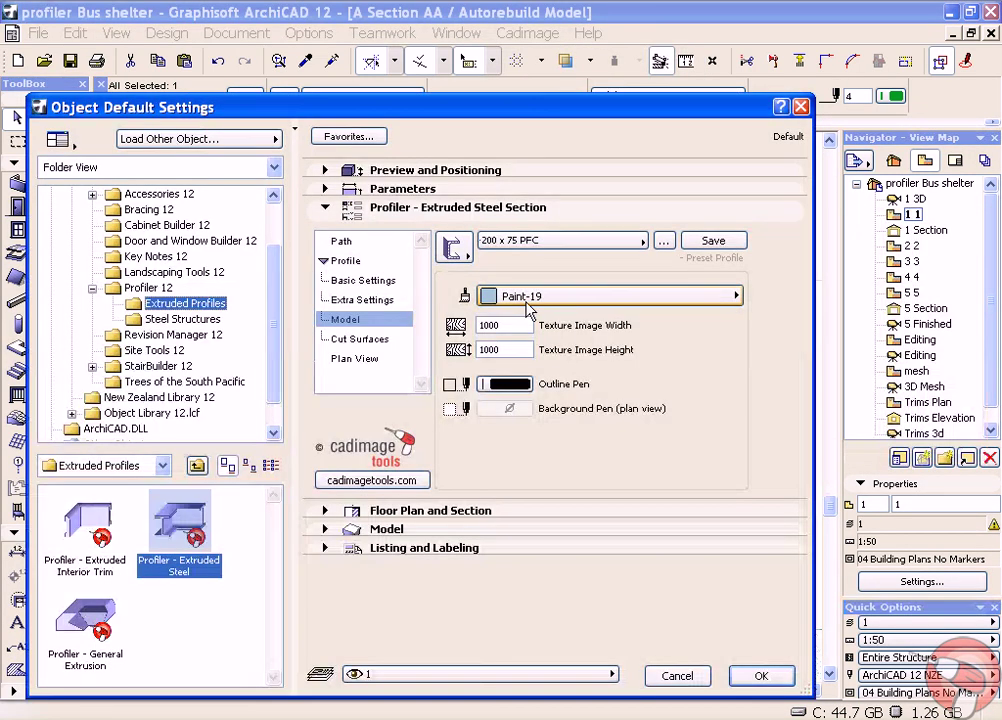
- Set the extruded steel profile to a Channel, size 100 x 50 PFC, with anchor point 5
left_click(398, 242)
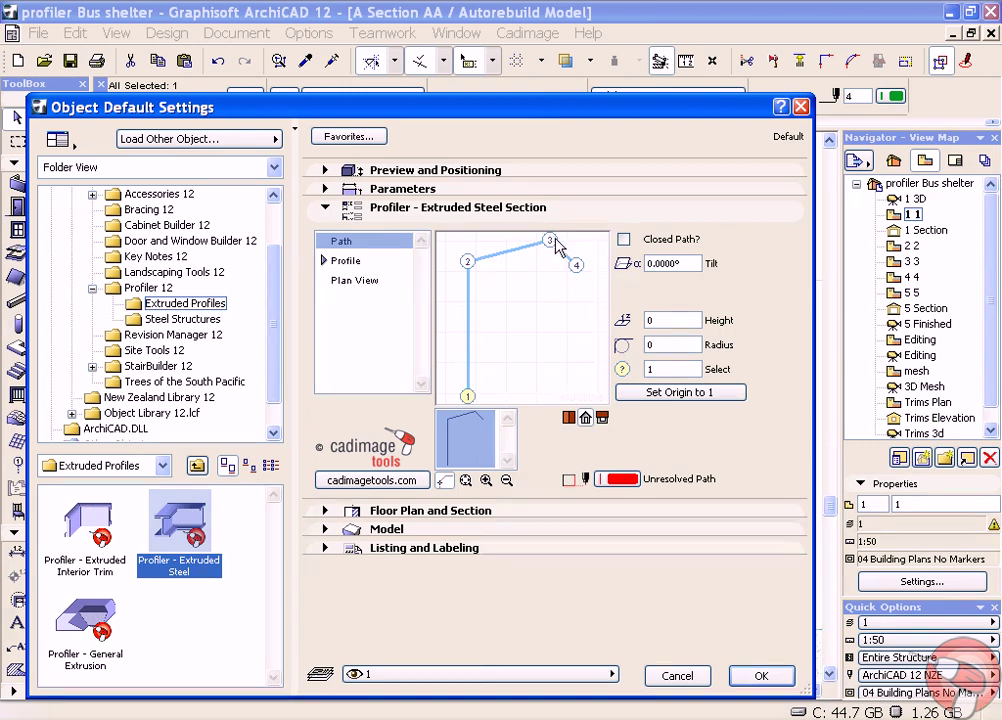
left_click(383, 261)
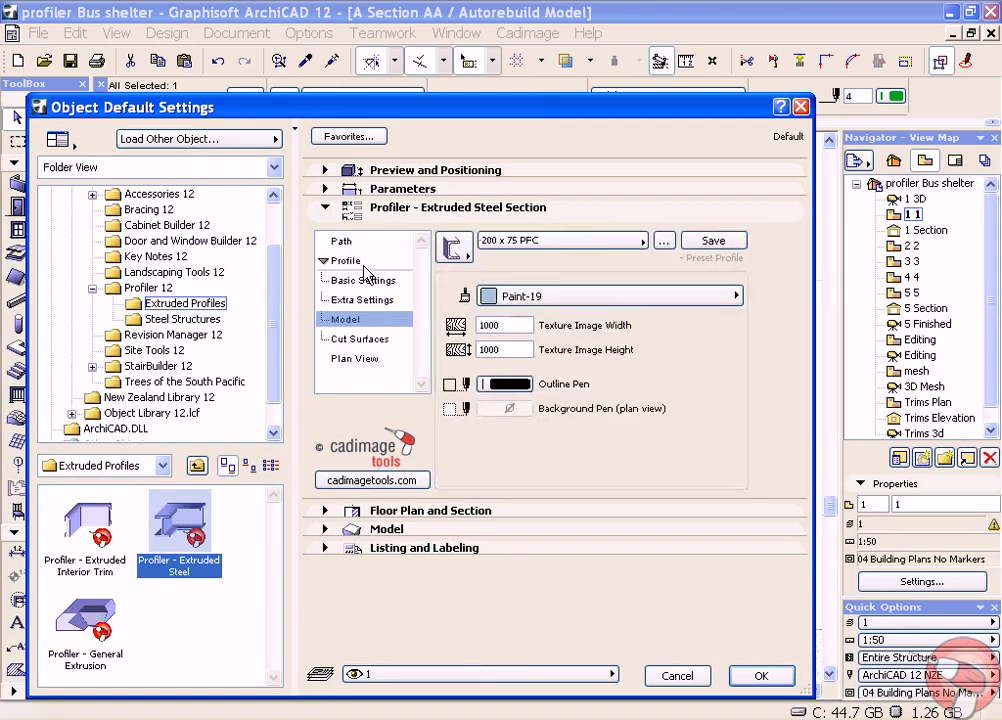
left_click(363, 283)
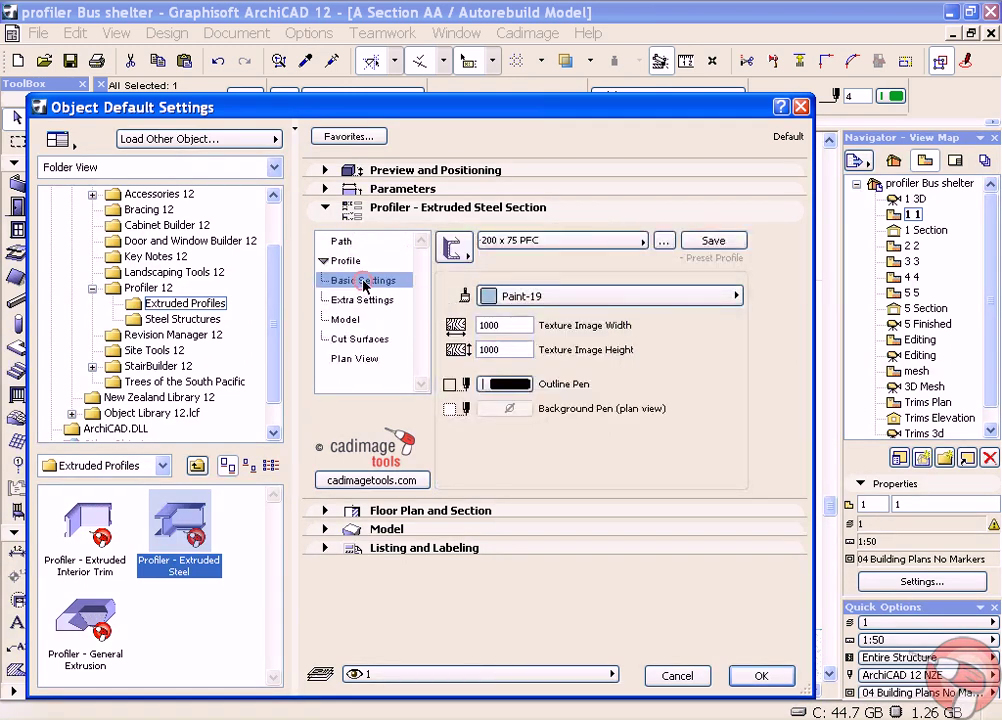
left_click(457, 251)
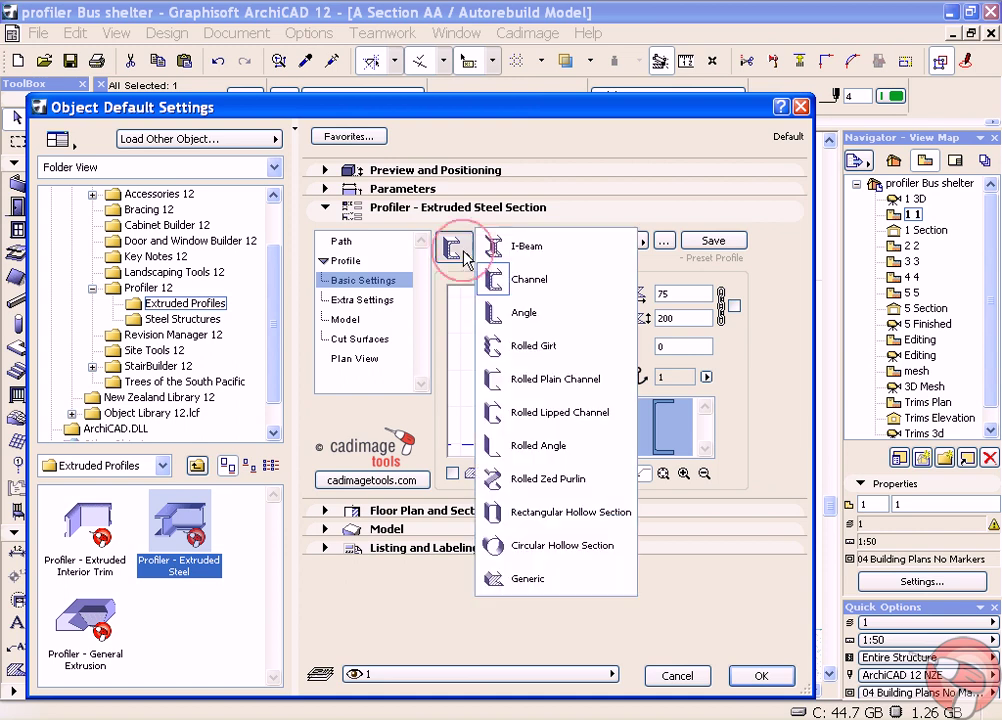
left_click(545, 285)
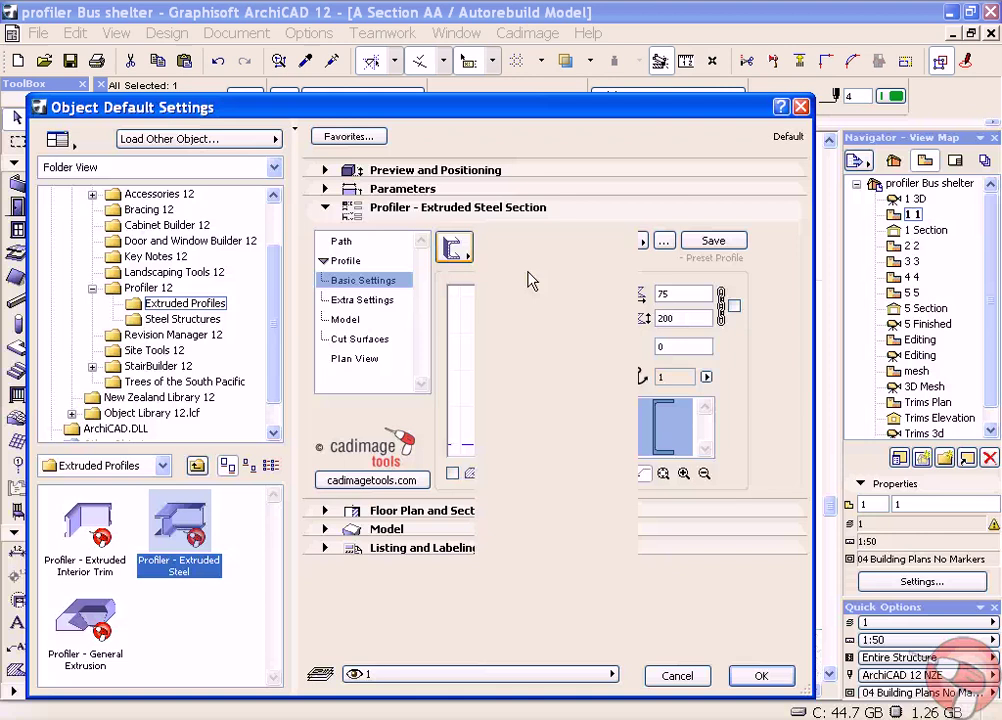
left_click(500, 248)
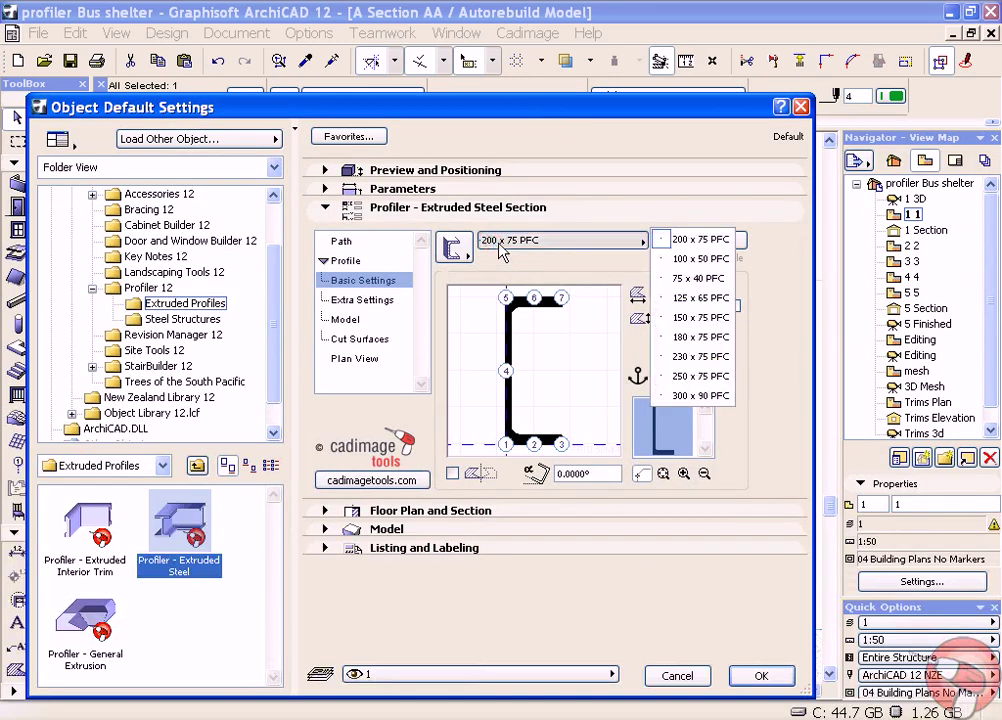
left_click(668, 258)
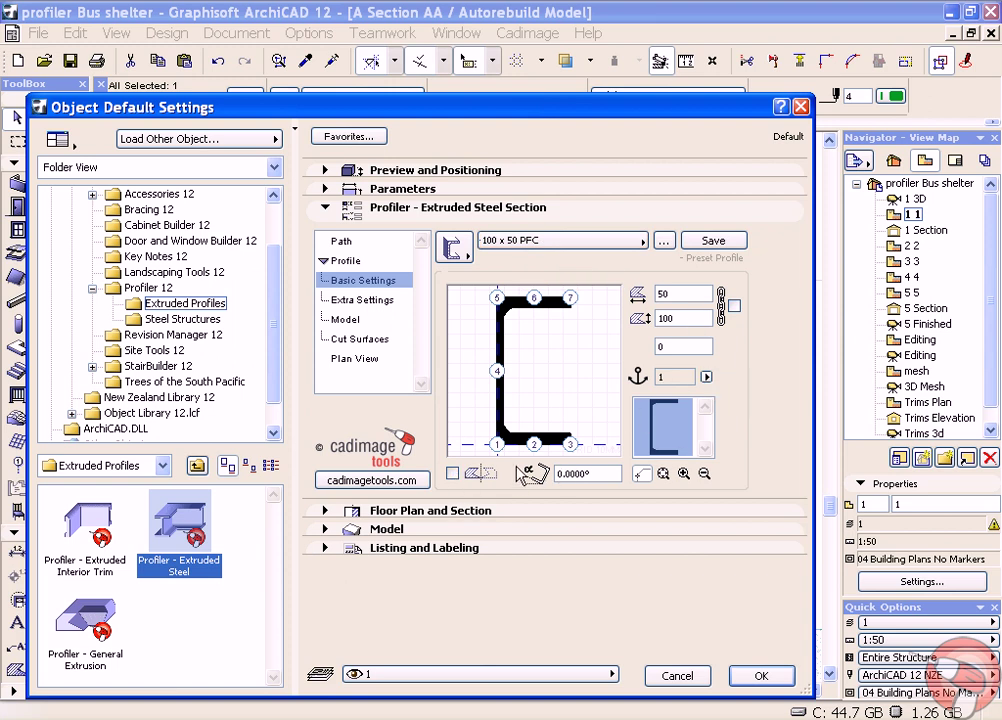
left_click(706, 377)
left_click(737, 442)
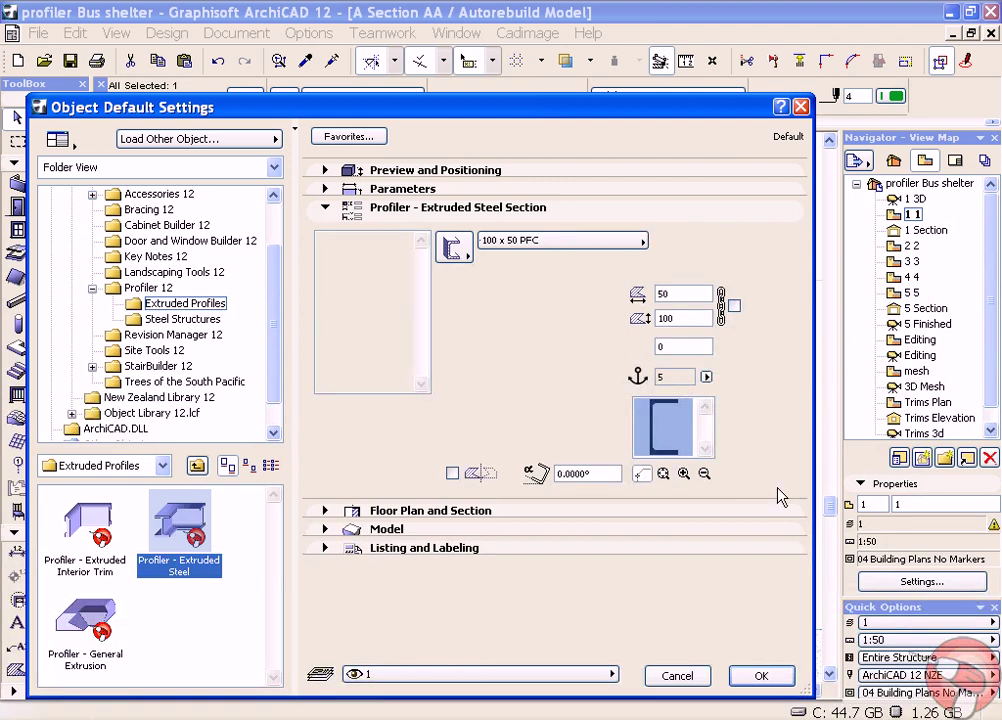
- Apply the 100 x 50 PFC settings, check the new channel frame in Section AA, and open 3D
left_click(757, 677)
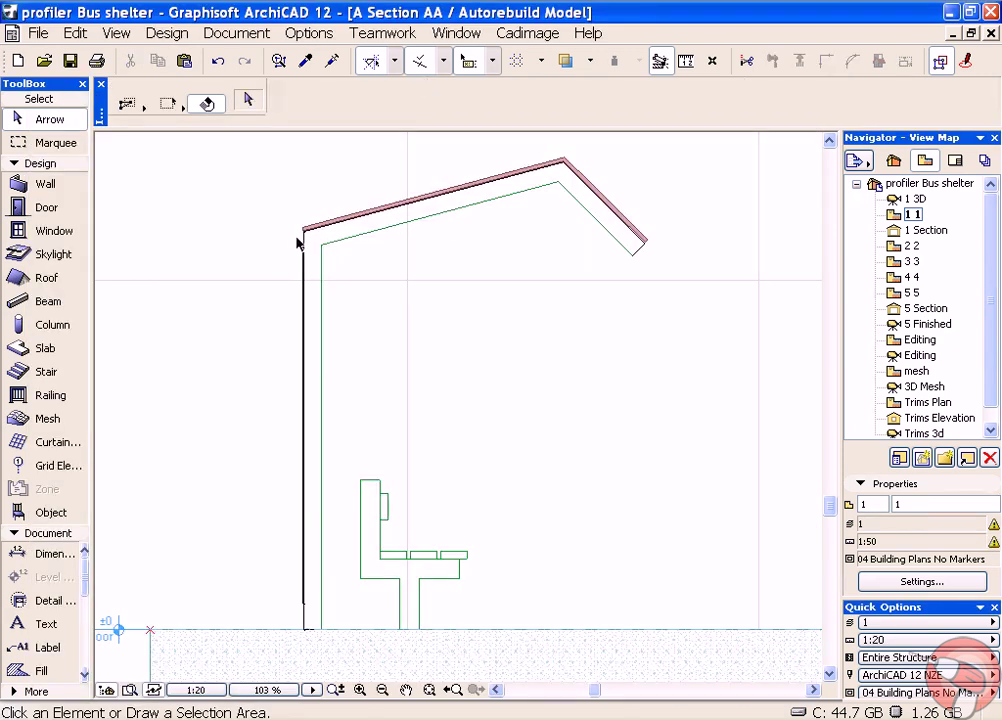
left_click(305, 235)
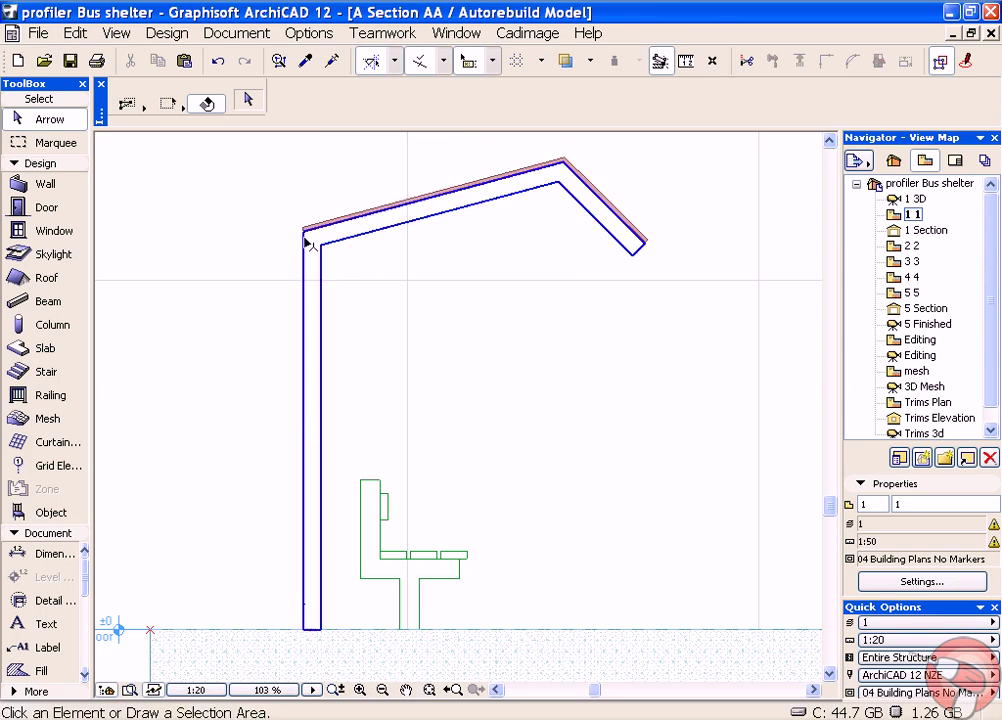
left_click(476, 253)
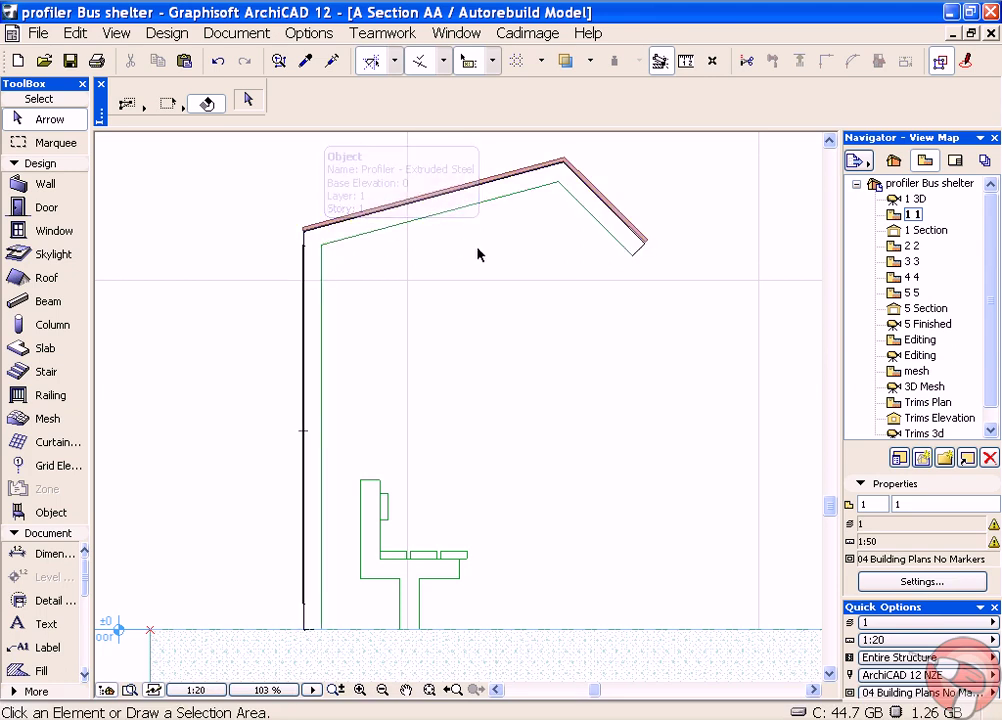
double_click(915, 199)
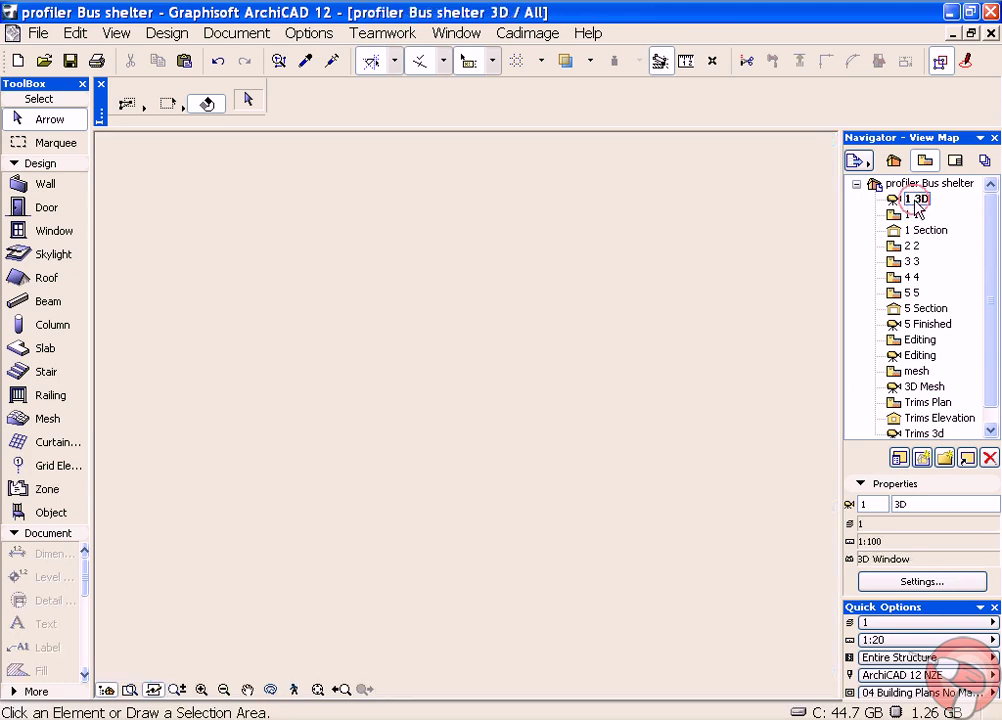
- Zoom and orbit to a near-frontal 3D view of the frame, then return to the ground floor plan
scroll(351, 358, "up", 2)
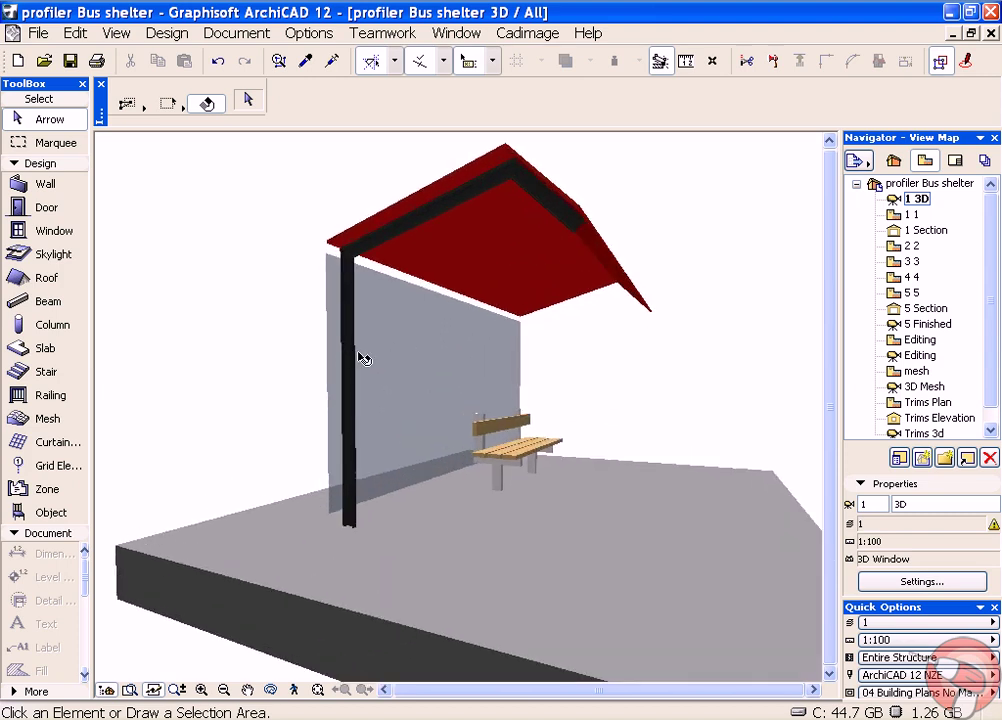
left_click_drag(508, 344, 430, 311)
double_click(905, 215)
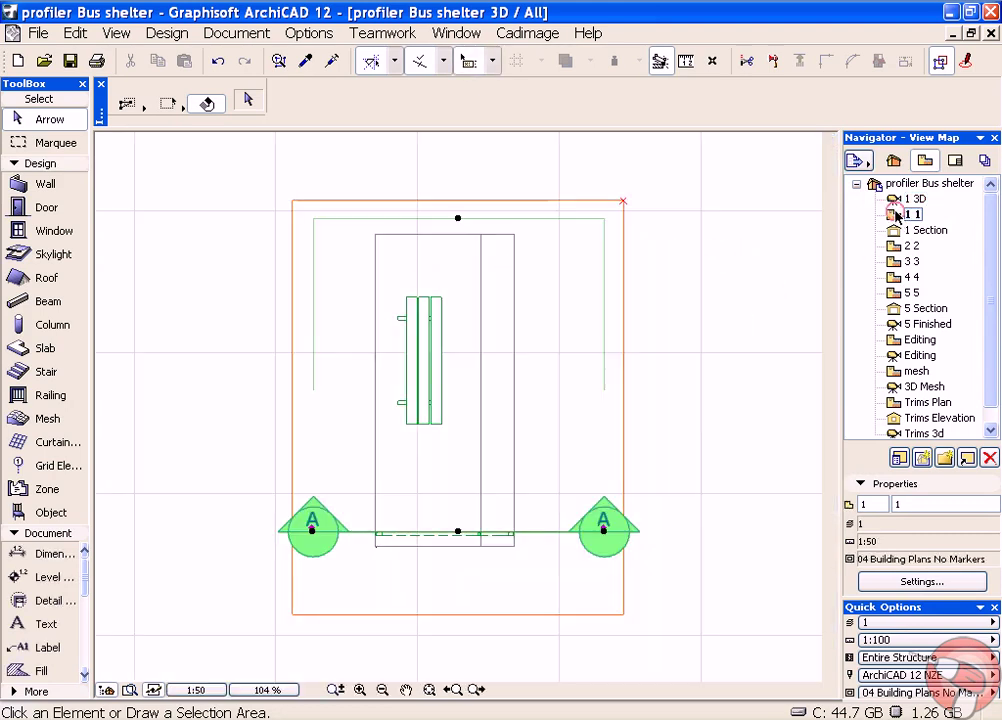
- Select the steel channel frame at the shelter front on the ground floor plan
left_click(559, 573)
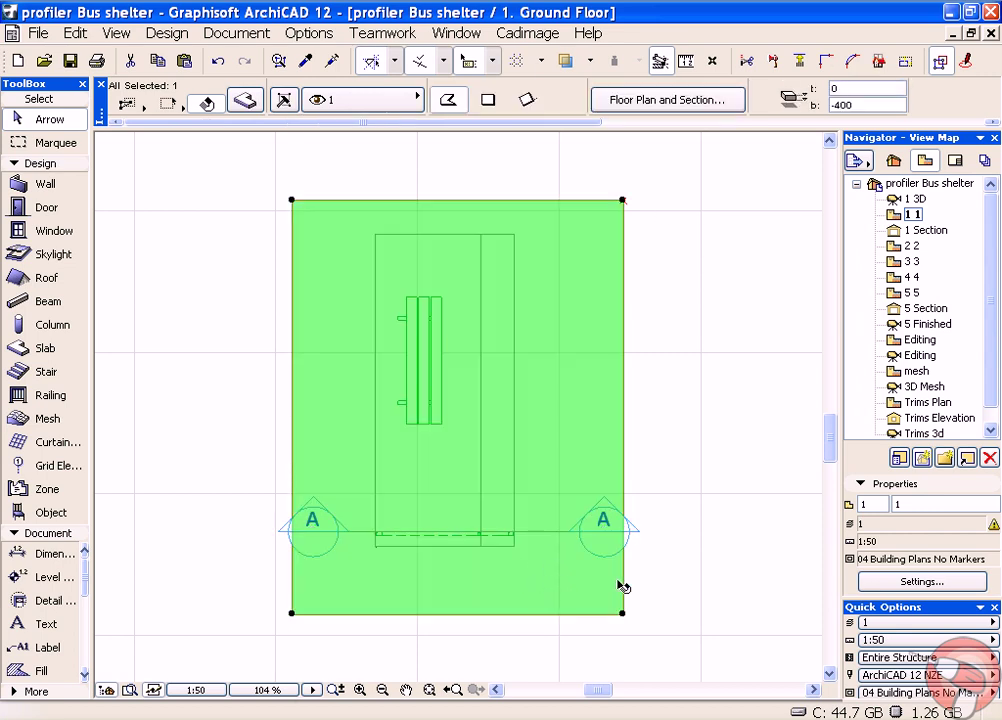
left_click(599, 577)
scroll(475, 558, "up", 4)
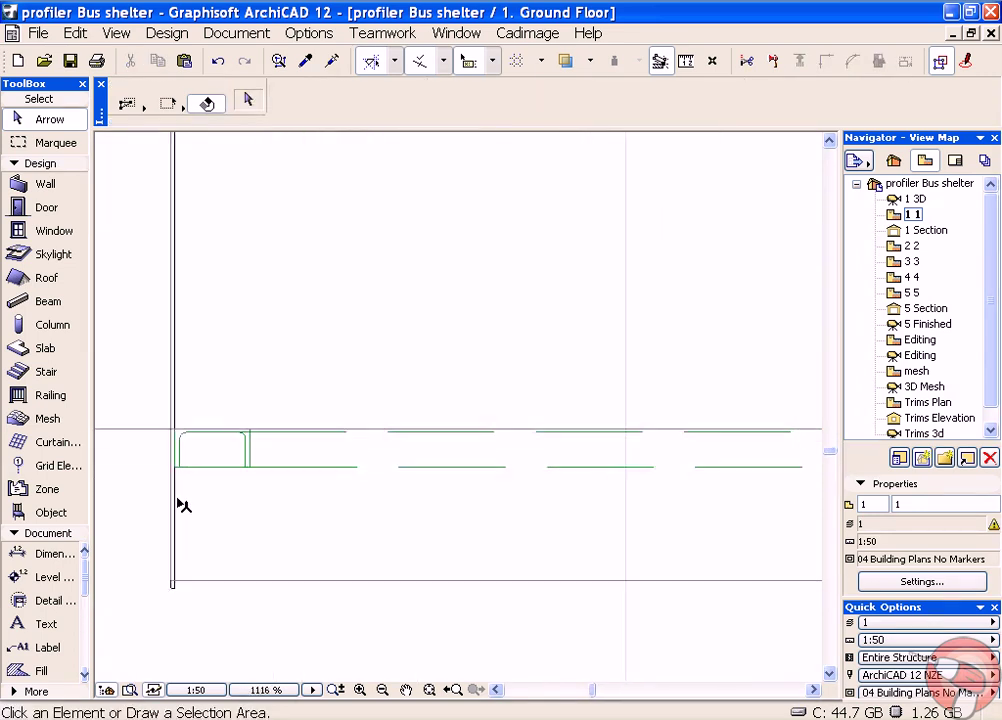
scroll(181, 506, "up", 5)
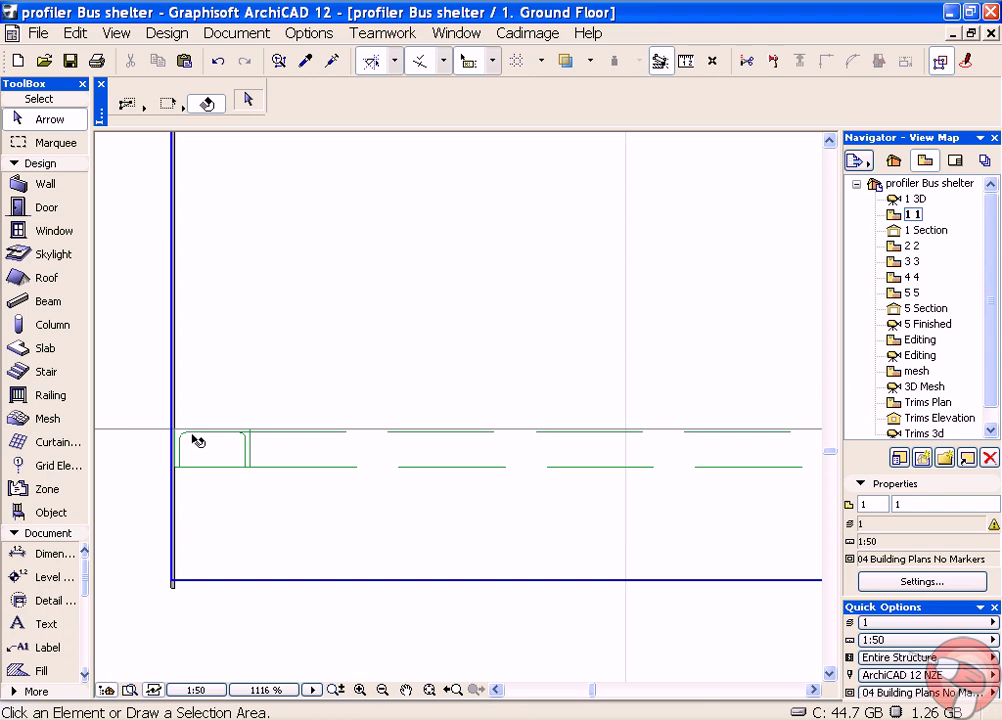
left_click(250, 464)
scroll(369, 365, "down", 6)
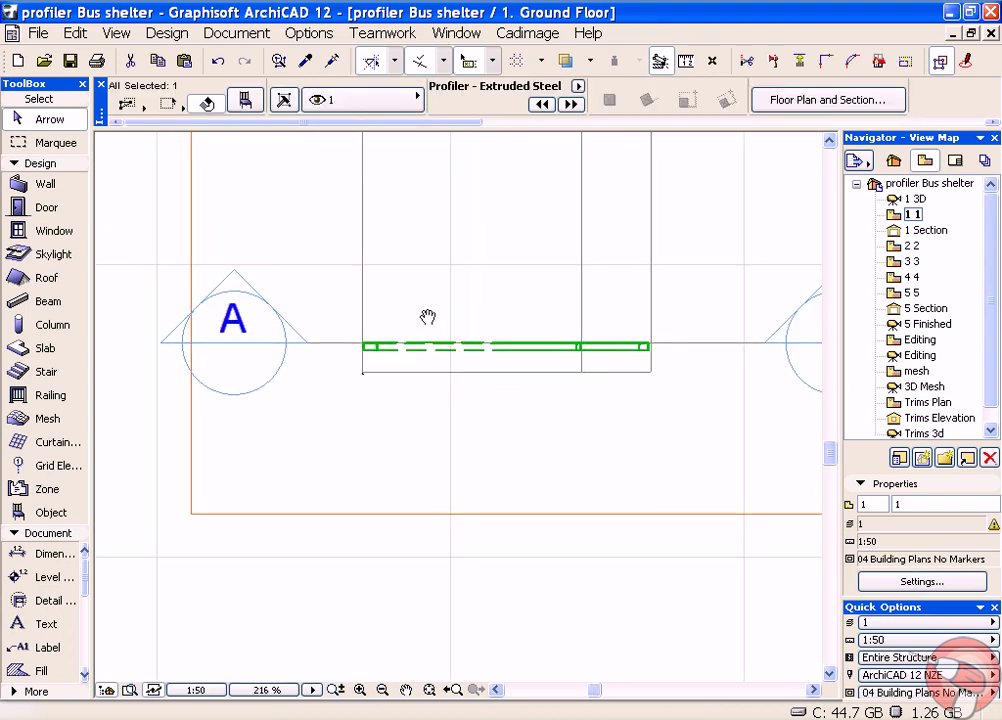
scroll(385, 470, "down", 3)
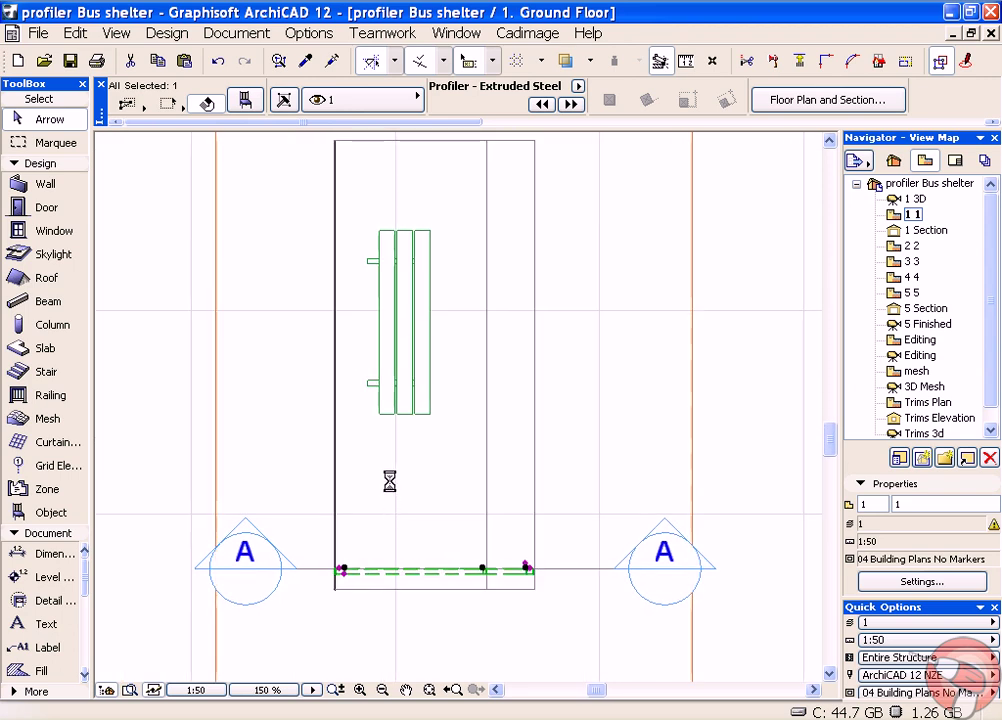
middle_click_drag(390, 481, 405, 475)
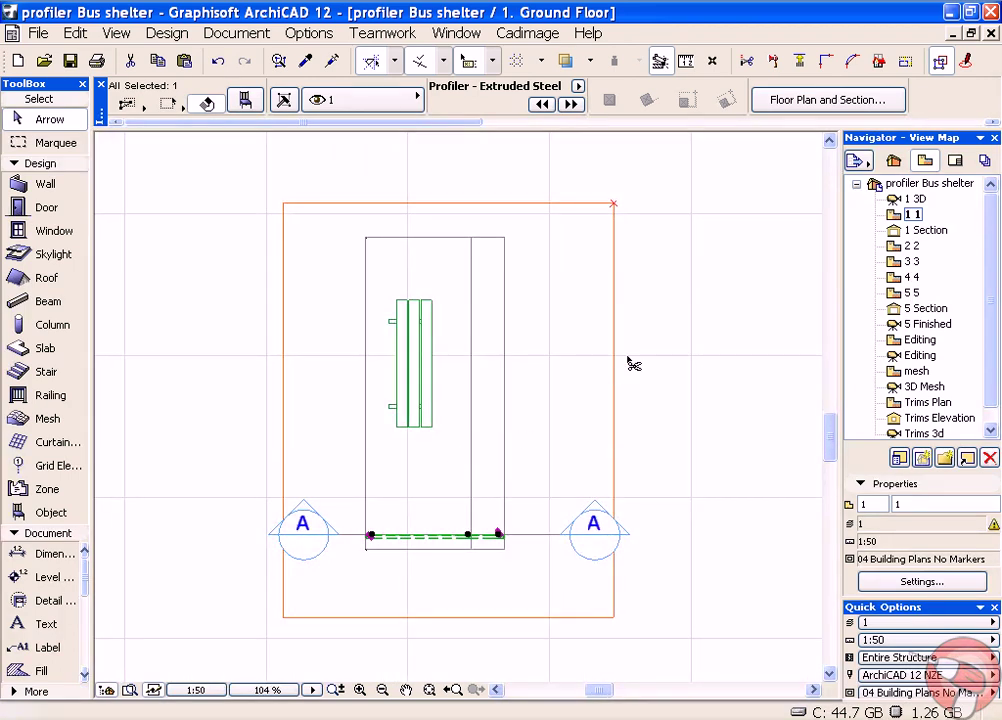
- Set Multiply (Ctrl+U) to 3 copies with Distribute spacing
key("ctrl+u")
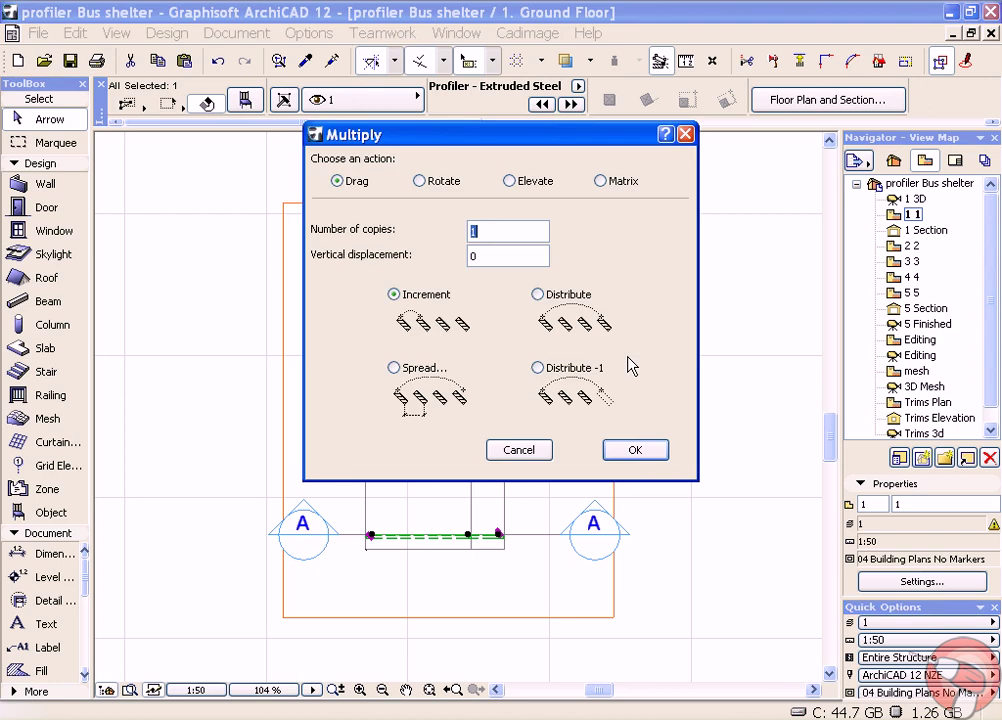
type("3")
left_click(538, 295)
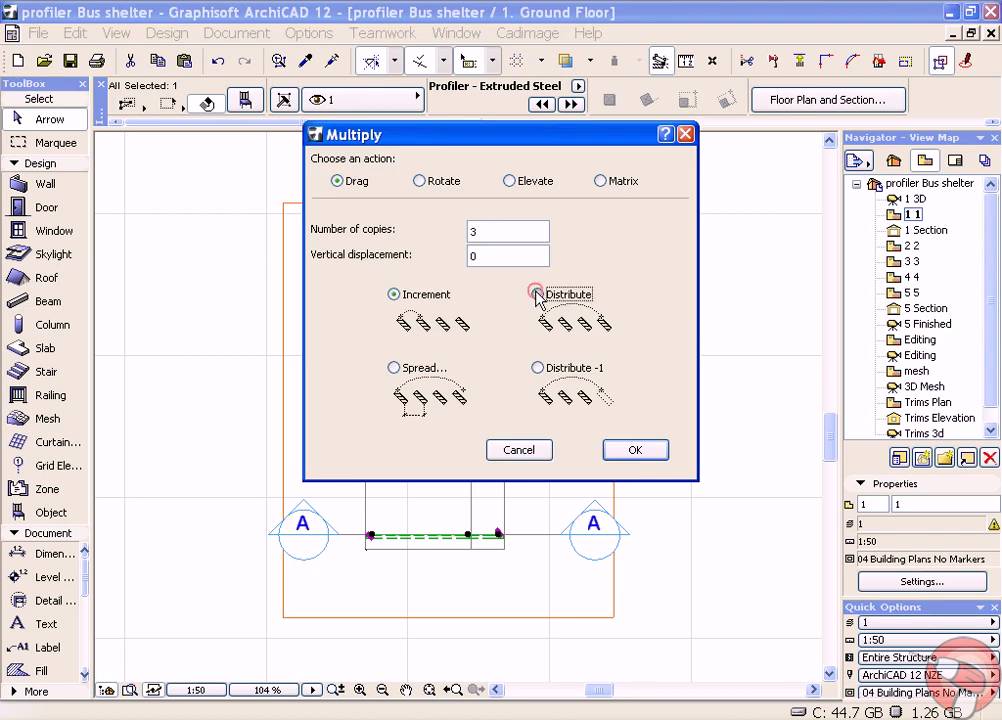
- Distribute the three frame copies over 3800 mm from the frame corner, then deselect and recentre
left_click(655, 452)
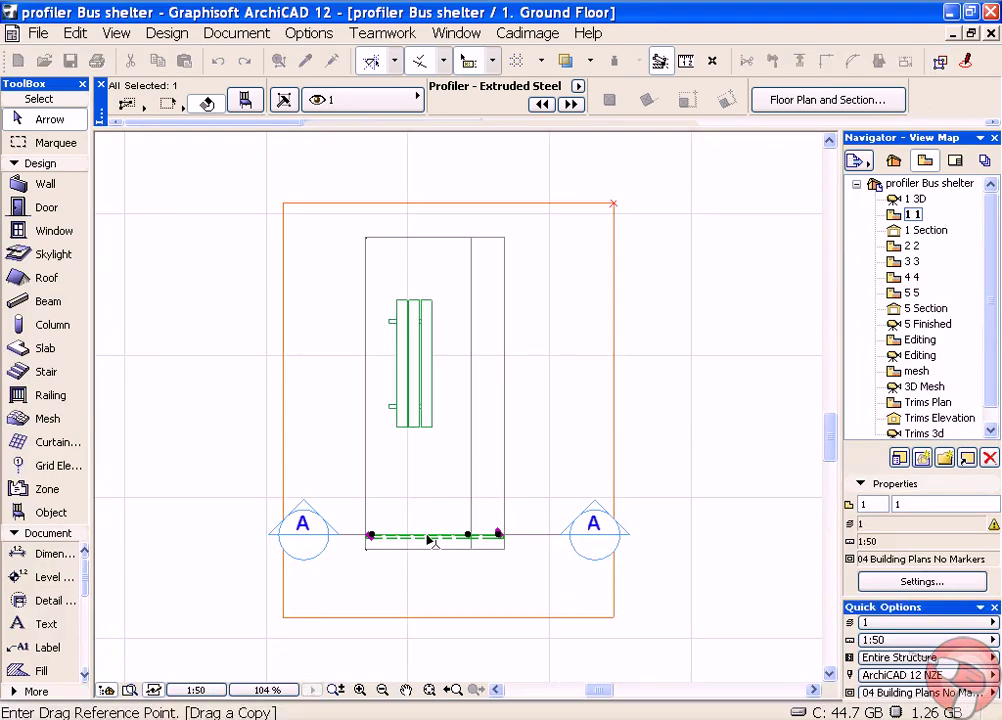
scroll(376, 538, "up", 4)
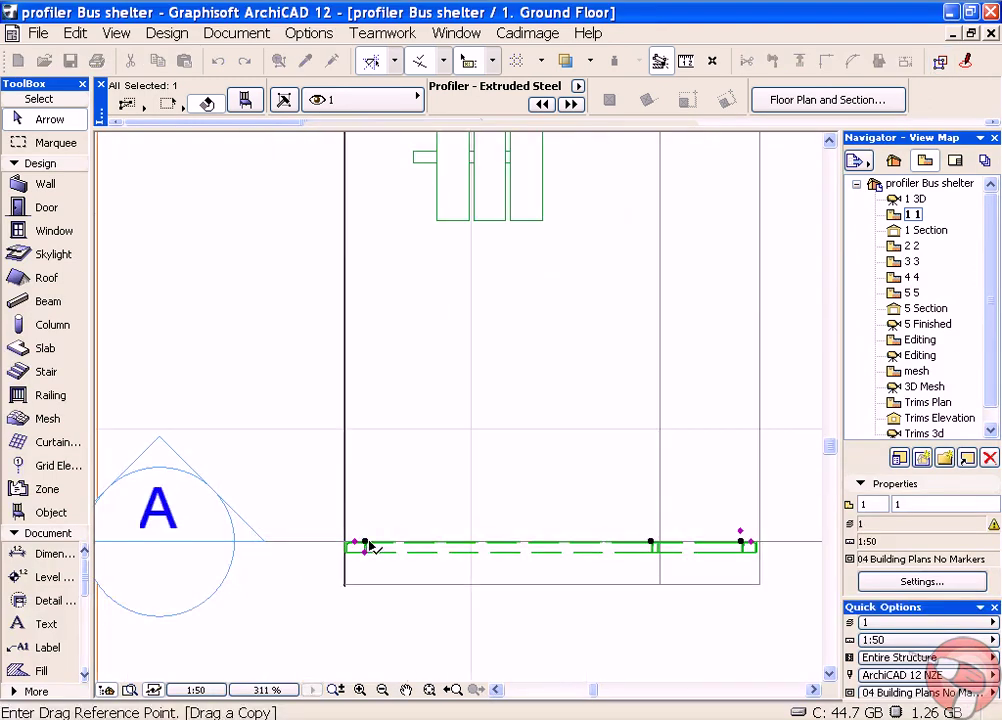
left_click(365, 545)
scroll(358, 255, "down", 3)
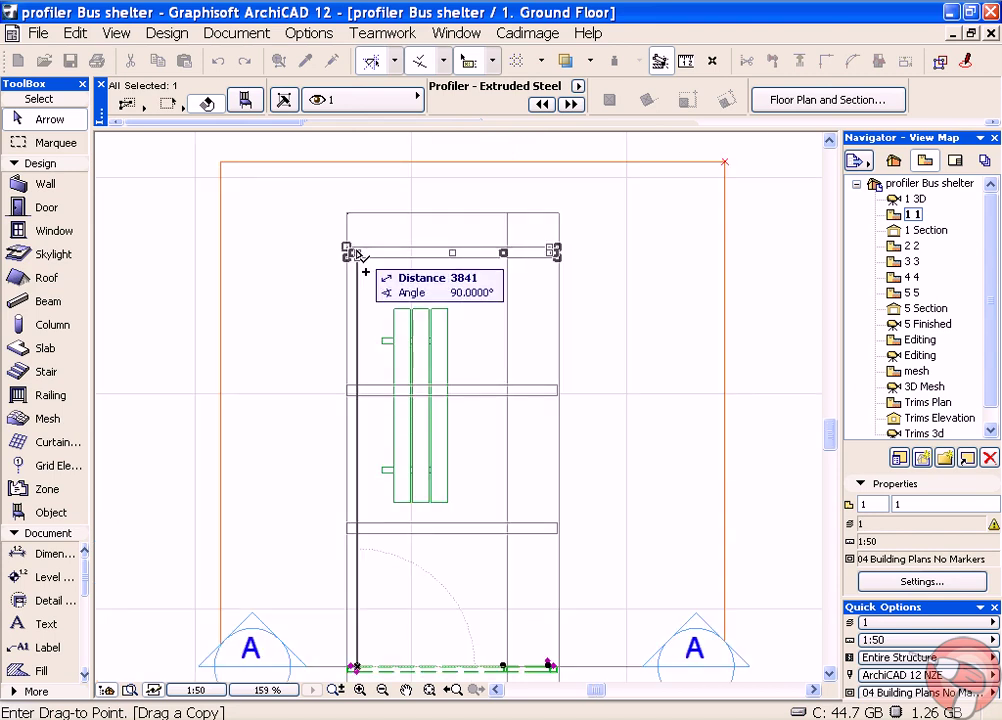
type("38")
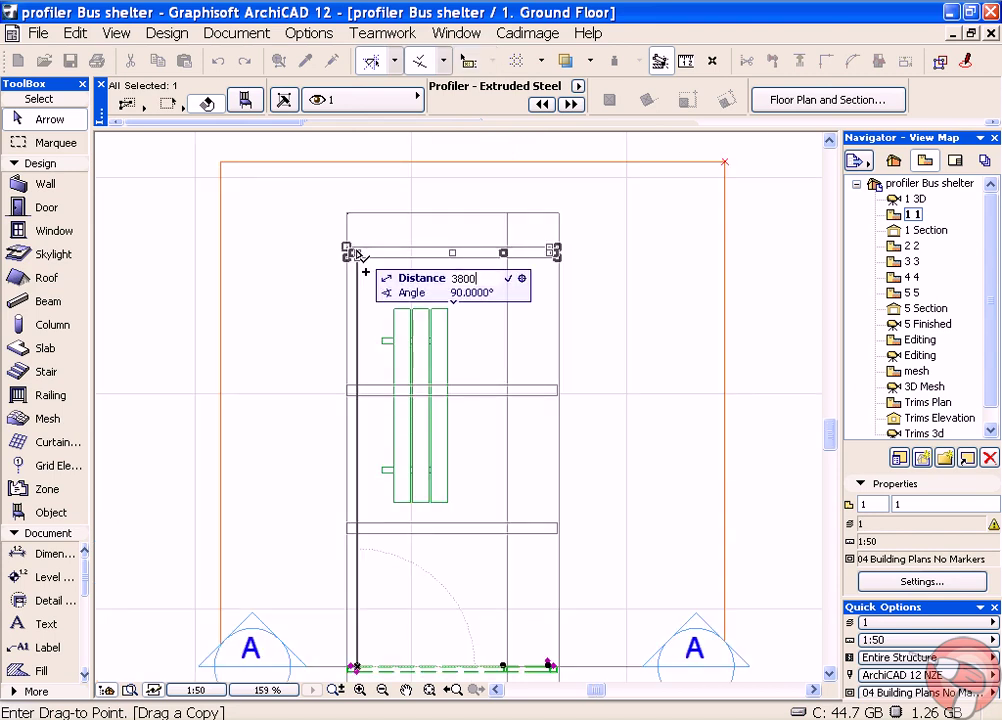
key("Return")
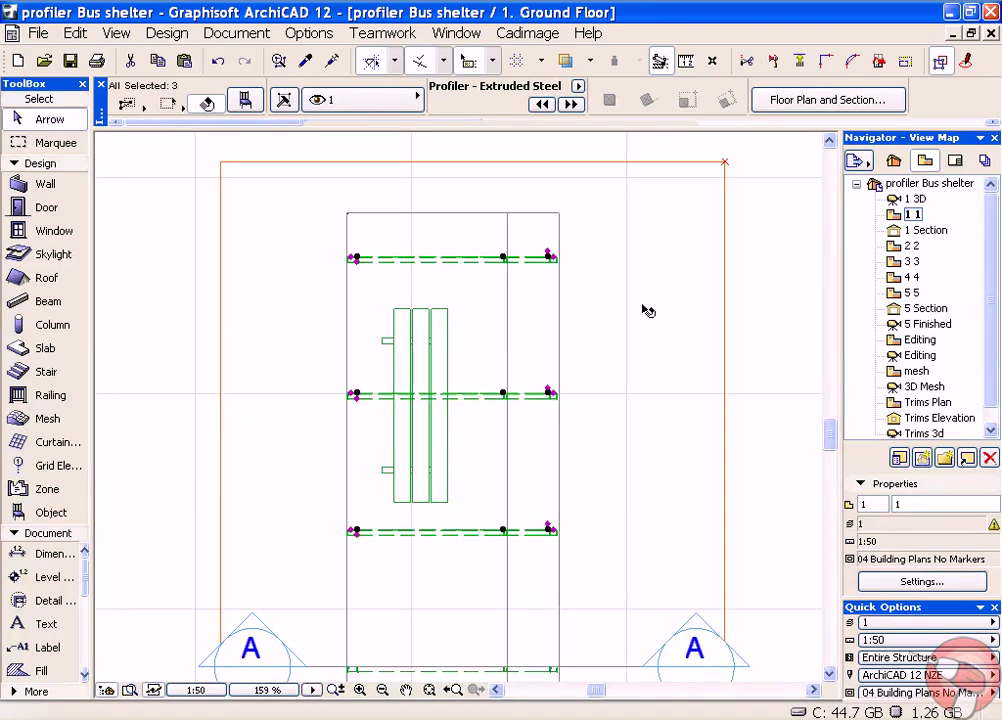
left_click(776, 355)
scroll(685, 371, "down", 1)
middle_click_drag(655, 336, 490, 215)
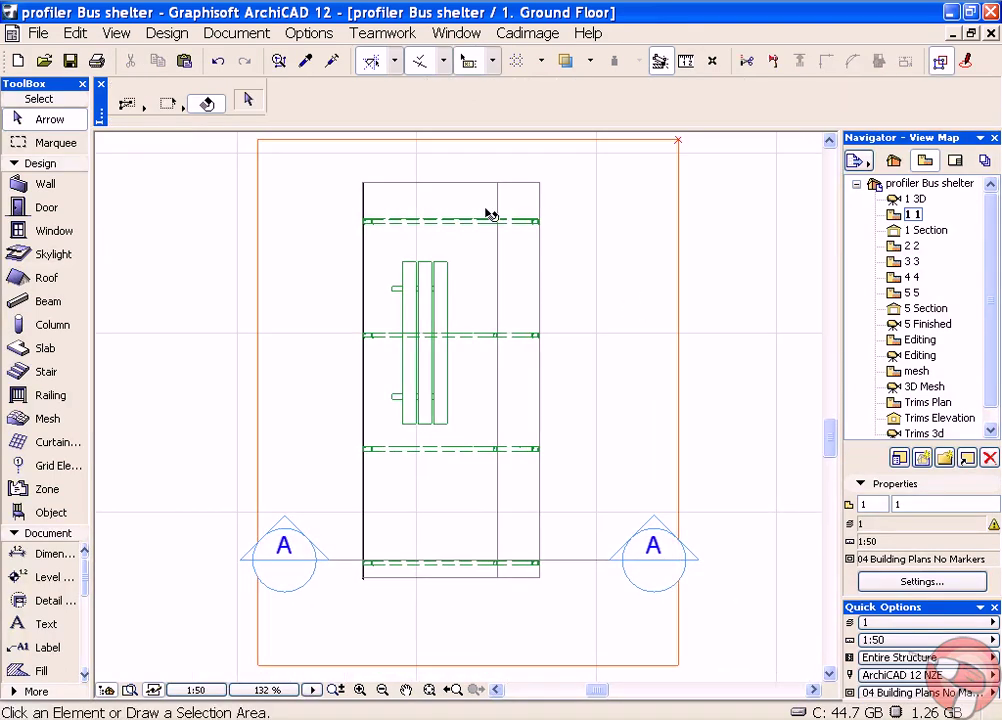
- Open the 3D view and orbit around the shelter to check the four evenly spaced frames
double_click(912, 199)
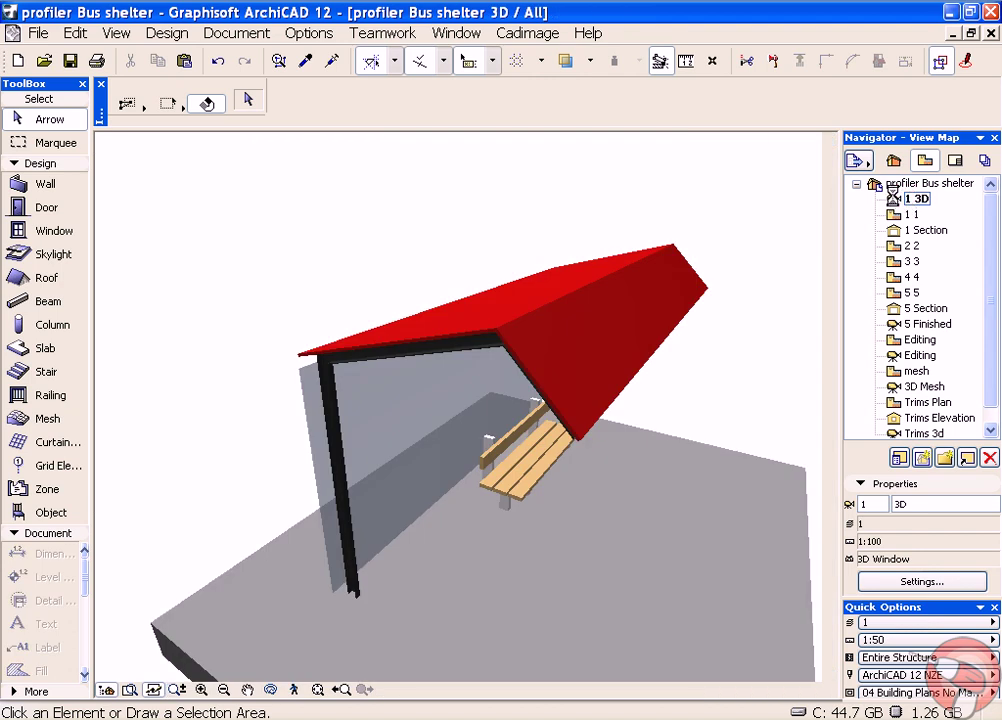
middle_click_drag(618, 365, 678, 380, "shift")
scroll(535, 268, "up", 5)
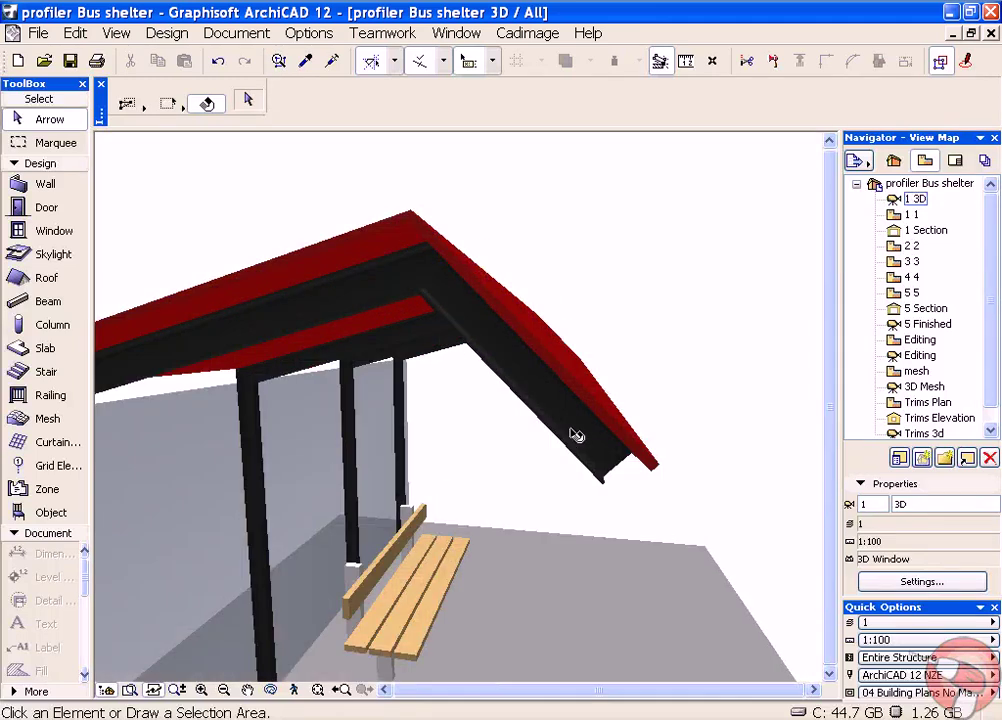
middle_click_drag(370, 323, 479, 347, "shift")
middle_click_drag(550, 343, 326, 393, "shift")
scroll(353, 412, "up", 4)
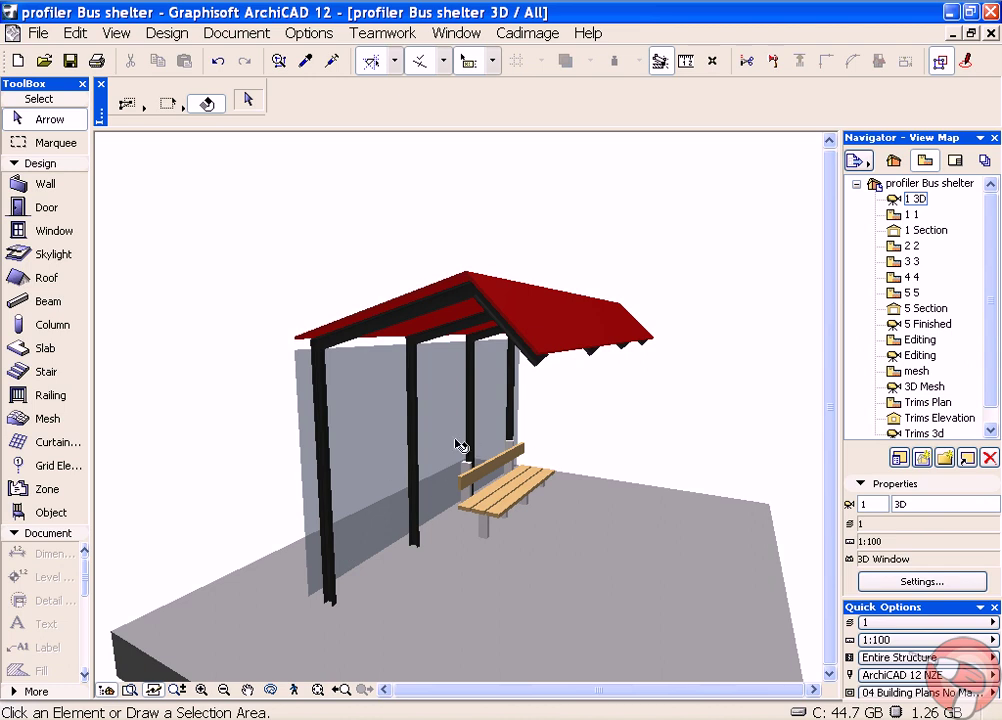
middle_click_drag(463, 443, 419, 439, "shift")
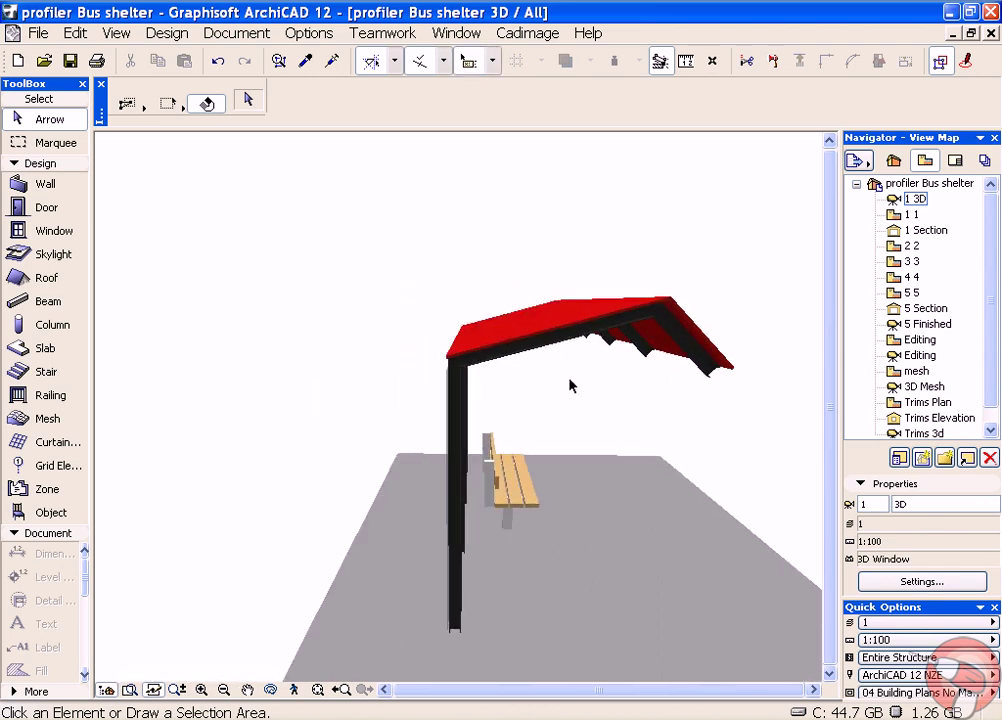
middle_click_drag(570, 385, 512, 348, "shift")
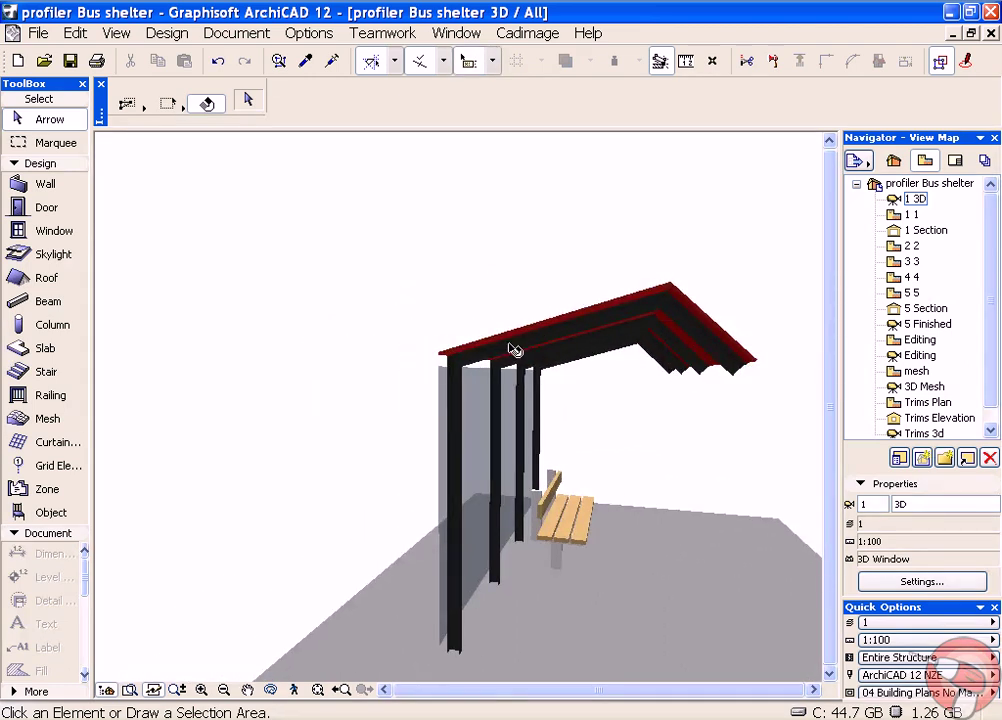
- Select all four steel channel frames
left_click(510, 346)
left_click(540, 358, "shift")
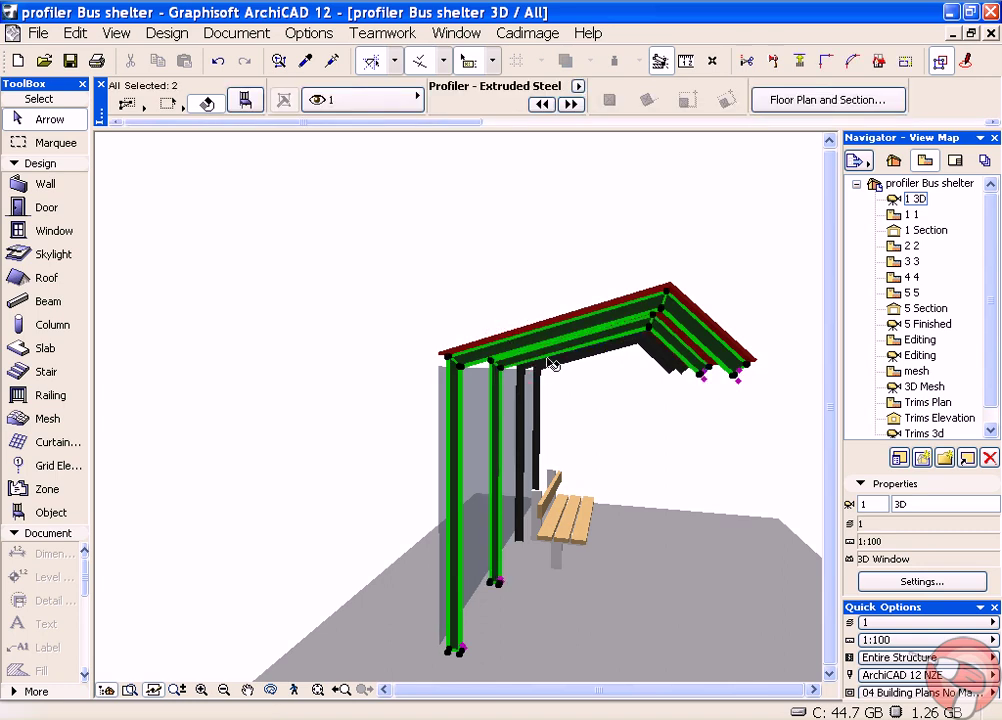
left_click(552, 363, "shift")
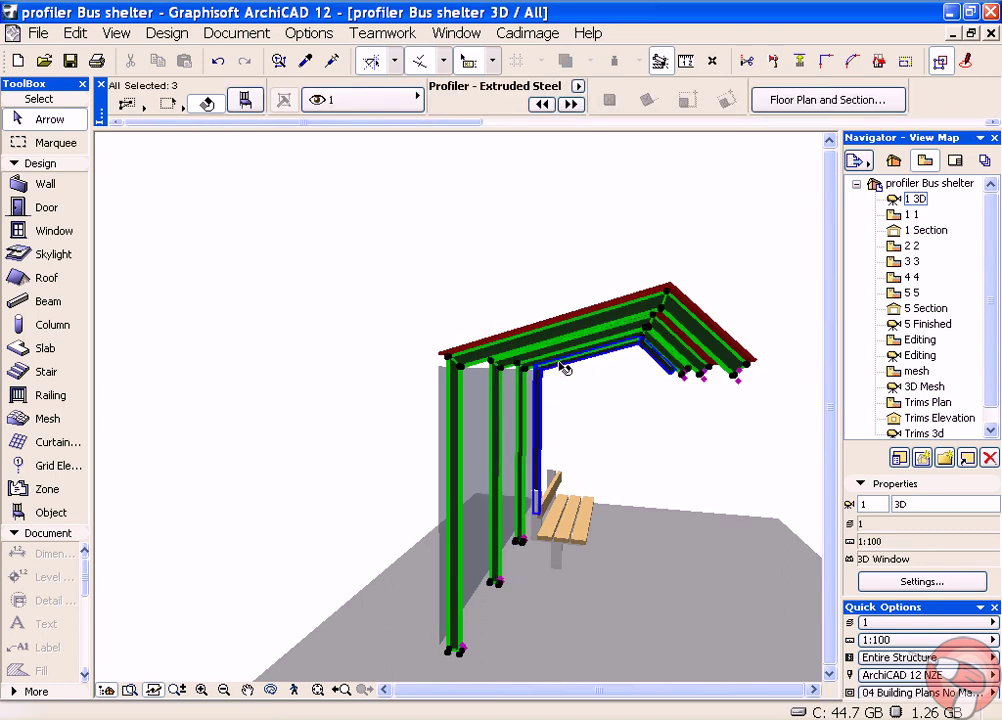
left_click(561, 366, "shift")
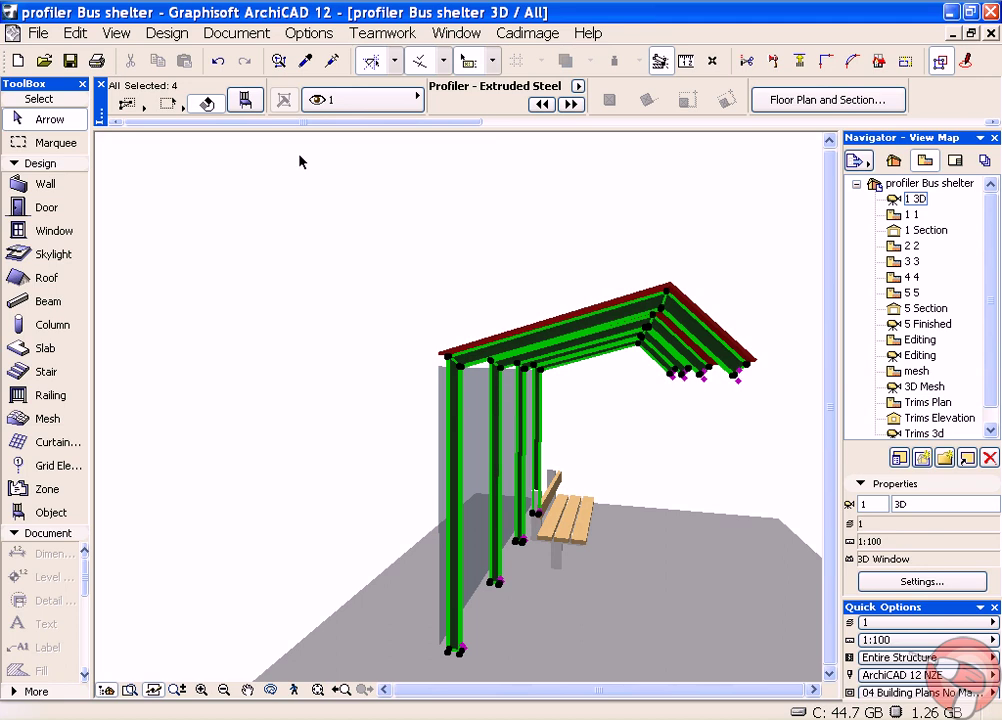
- Change the four frames' profile anchor point to 1 and apply
left_click(243, 99)
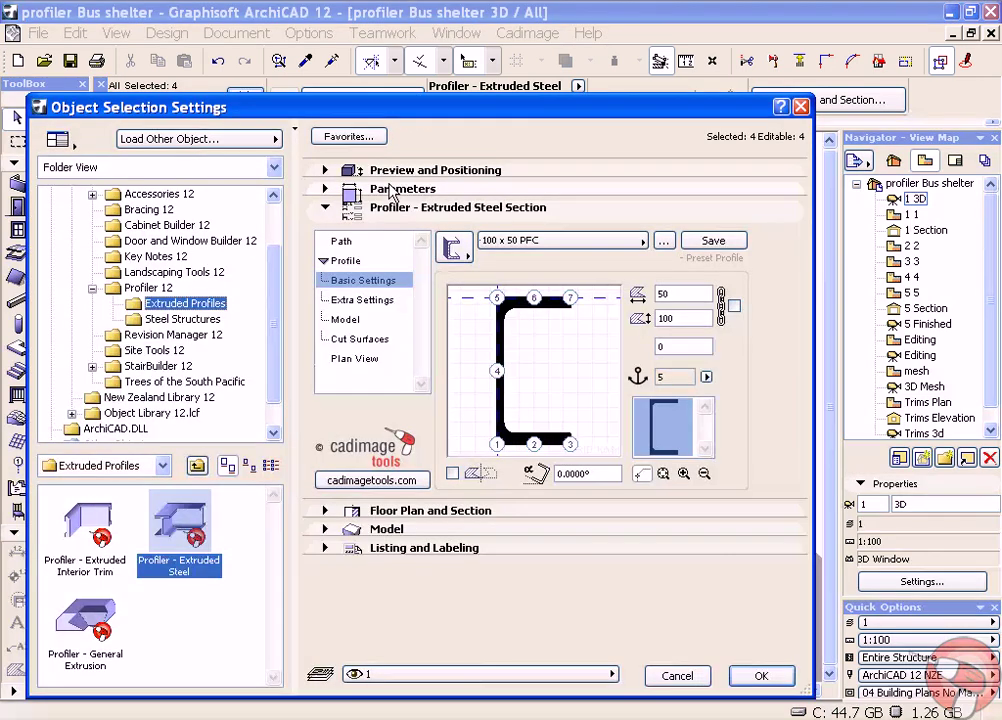
left_click(706, 377)
left_click(734, 381)
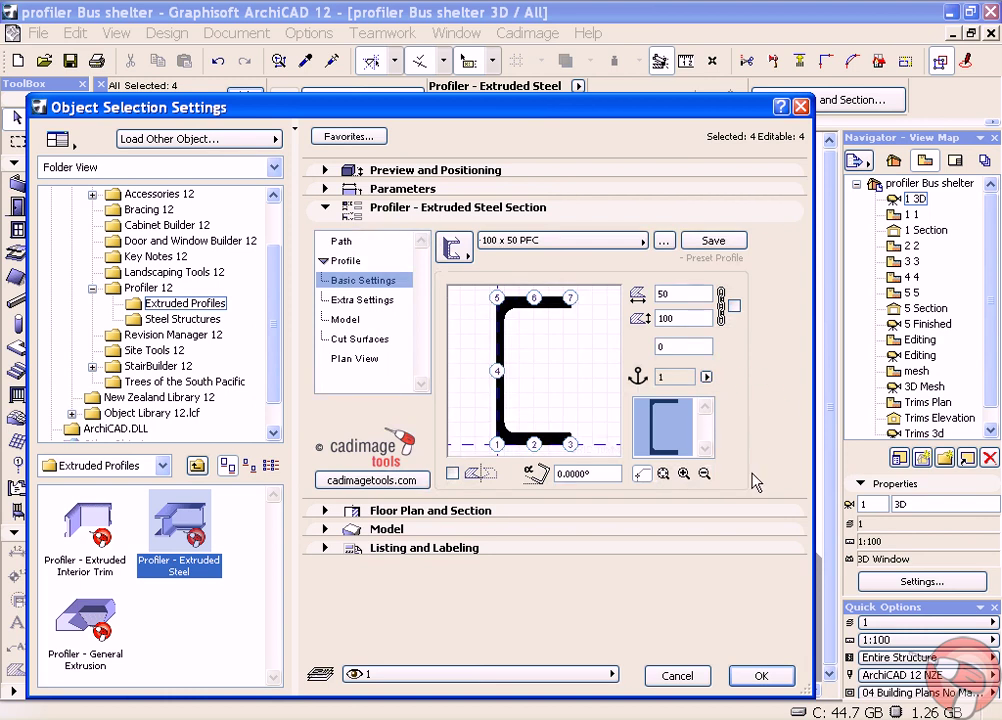
left_click(760, 676)
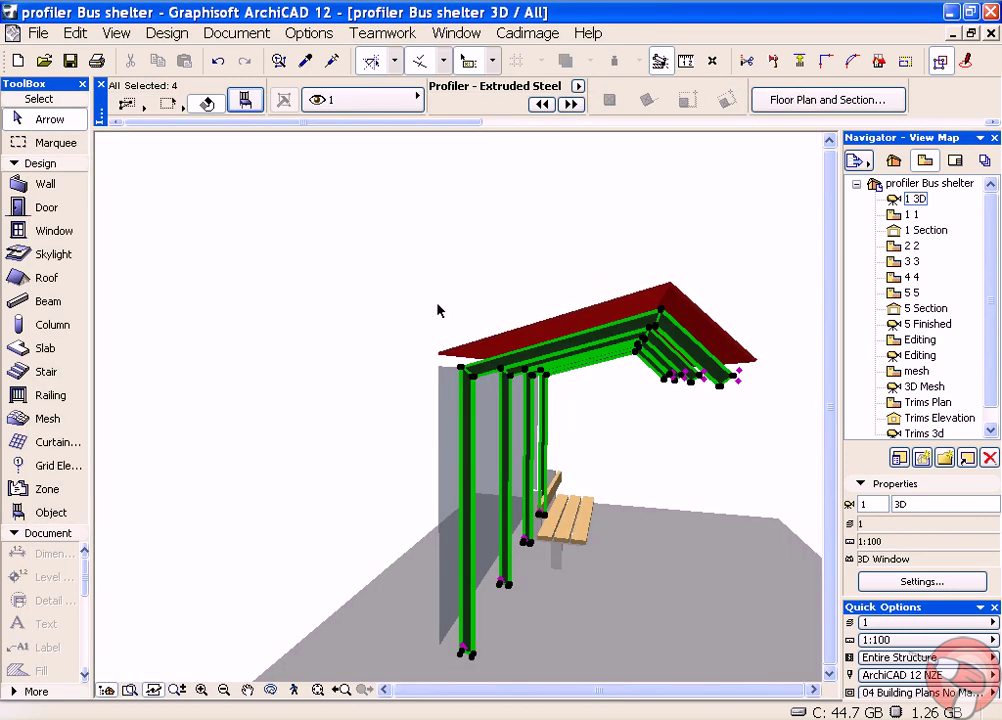
left_click(437, 310)
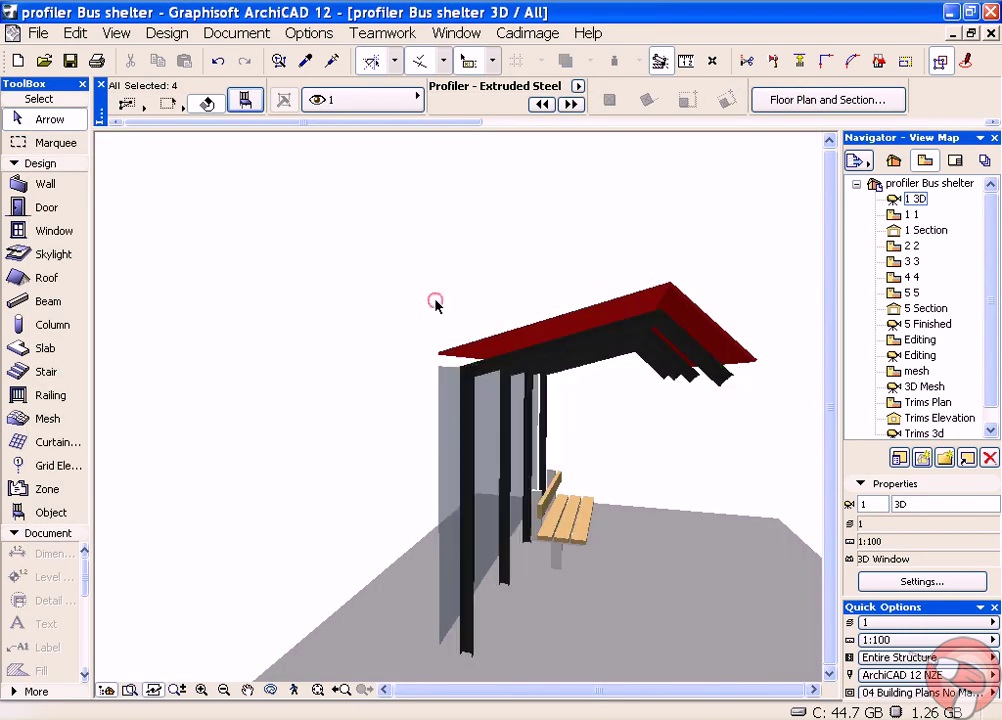
middle_click_drag(380, 340, 461, 341, "shift")
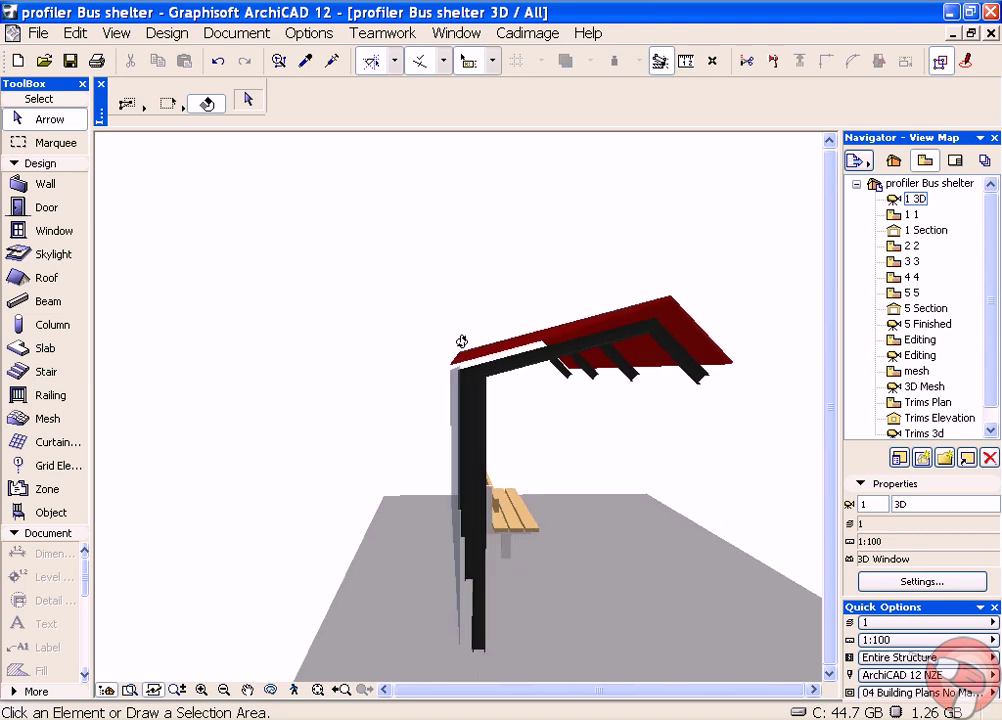